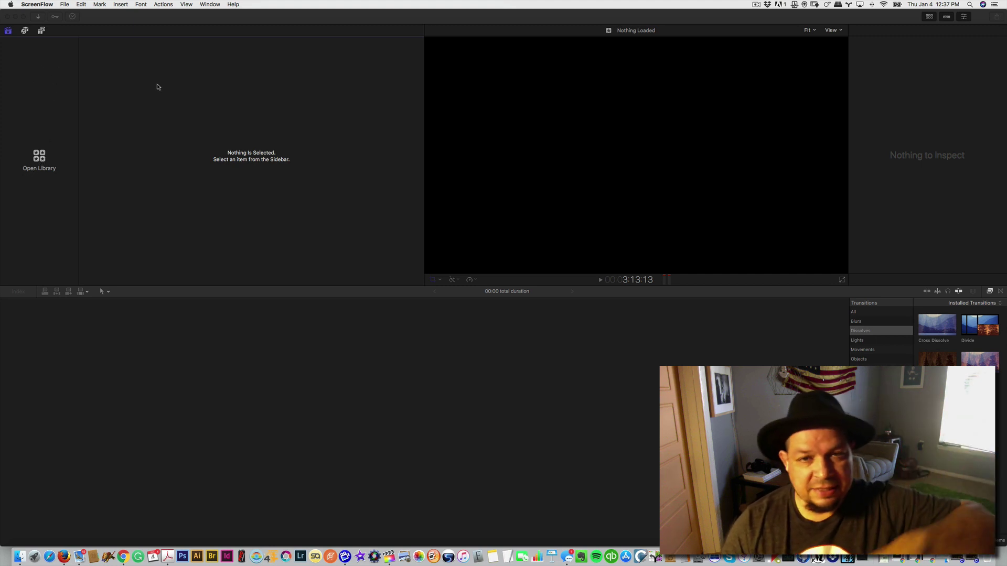
# - Start a new library and save it as Slideshow in the Desktop/Slideshows folder
pyautogui.click(38, 164)
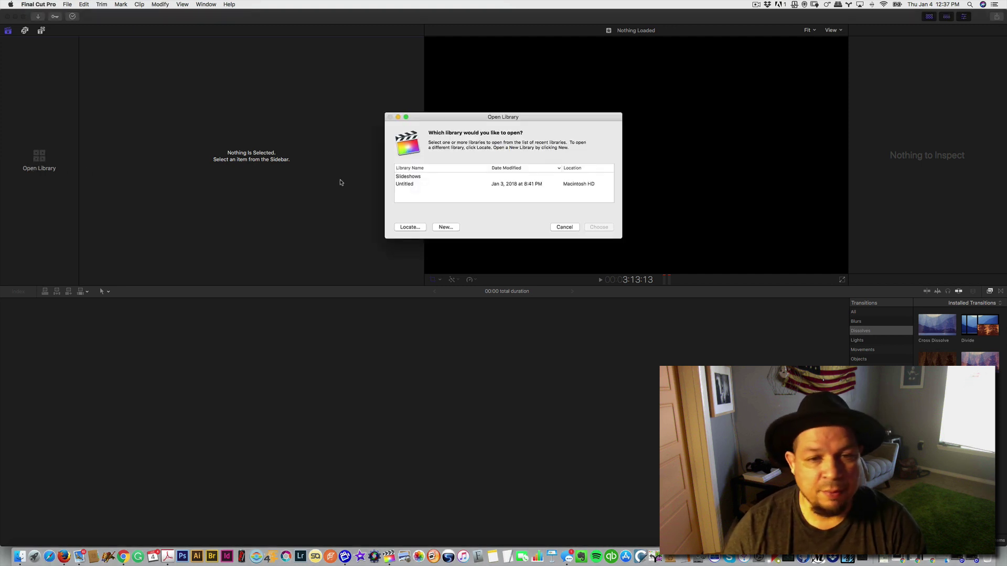
pyautogui.click(445, 227)
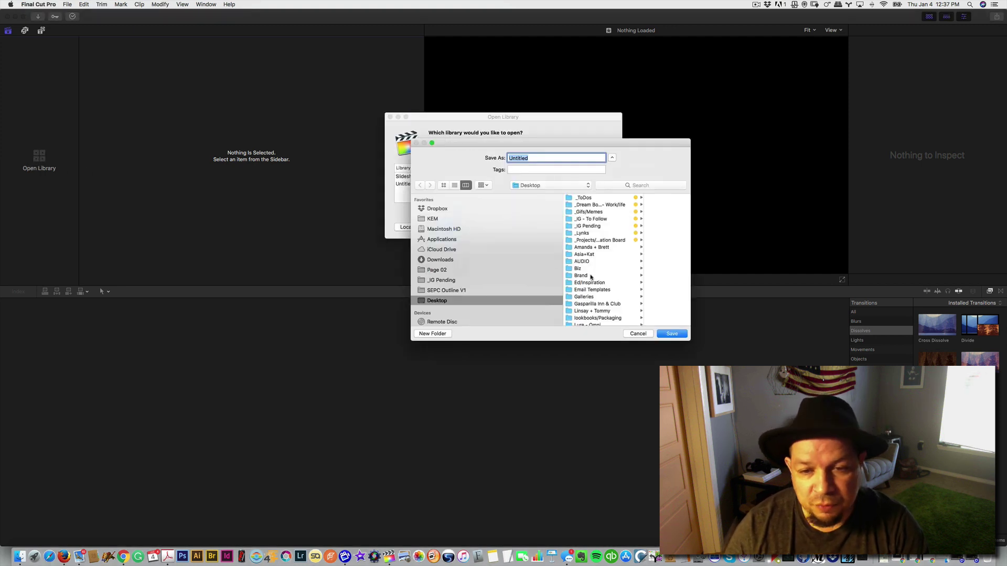
pyautogui.scroll(-4, 597, 278)
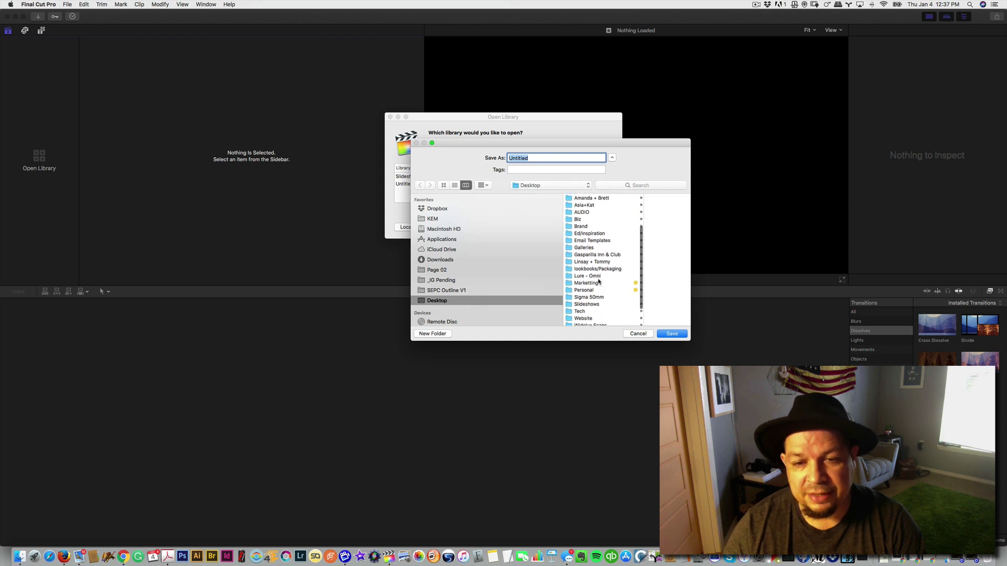
pyautogui.click(597, 304)
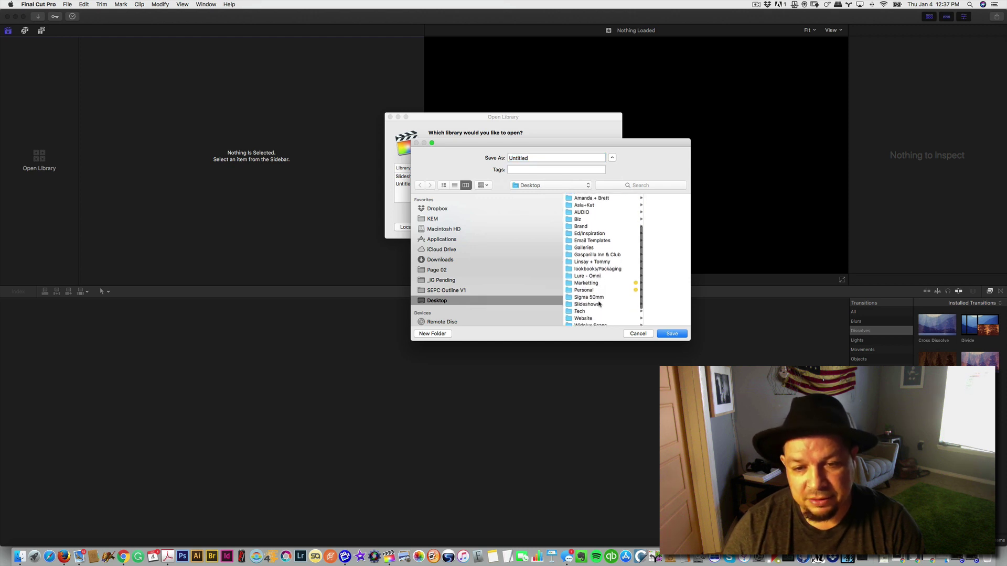
pyautogui.doubleClick(545, 159)
pyautogui.write('Slideshow')
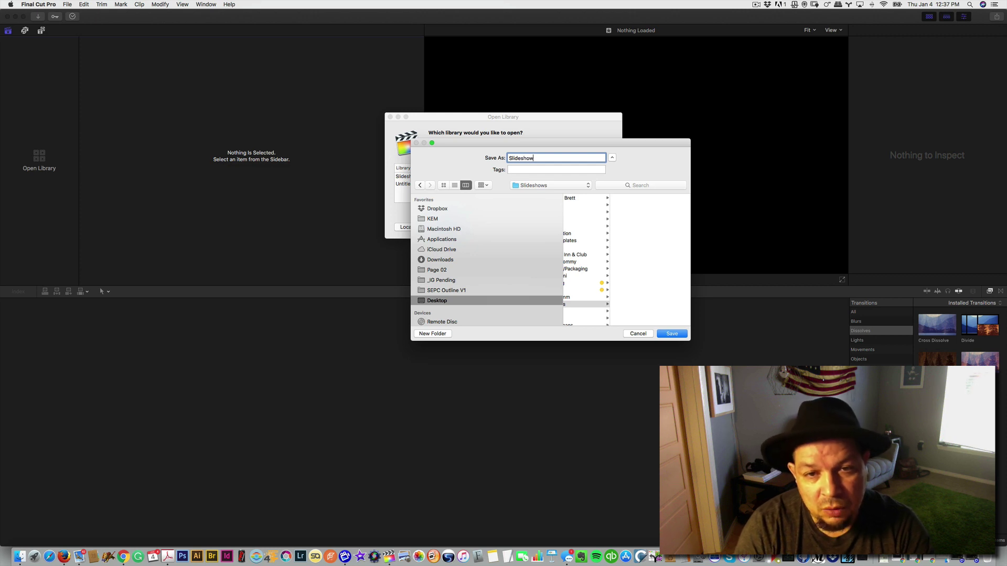
pyautogui.press('Return')
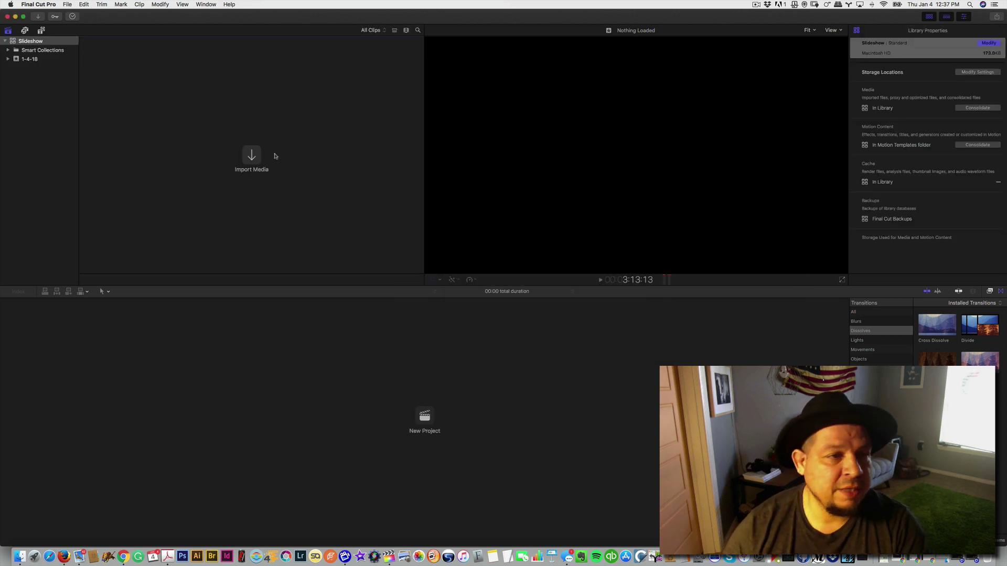
# - Rename the default 1-4-18 event to Slideshow
pyautogui.click(27, 58)
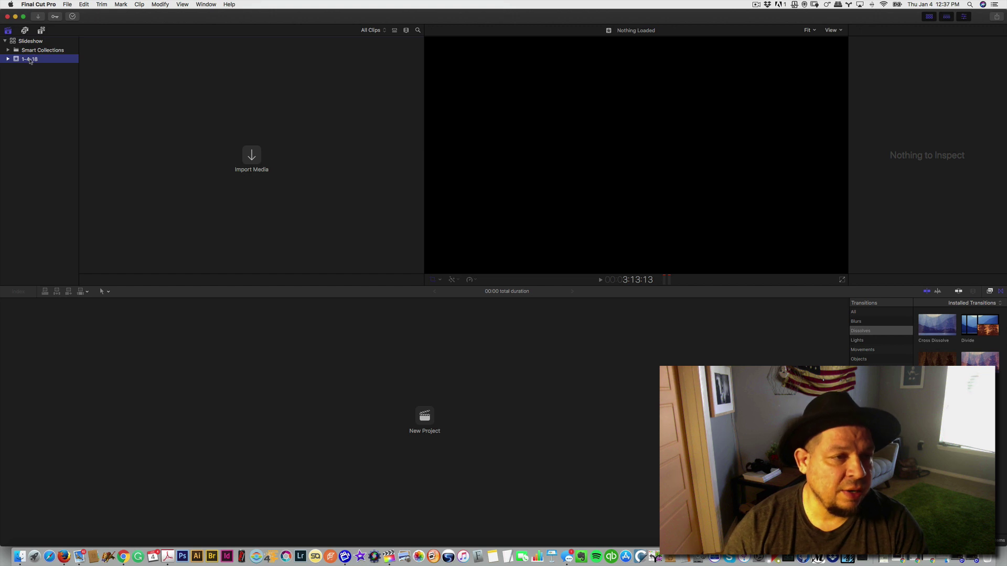
pyautogui.click(32, 59)
pyautogui.write('Slideshow')
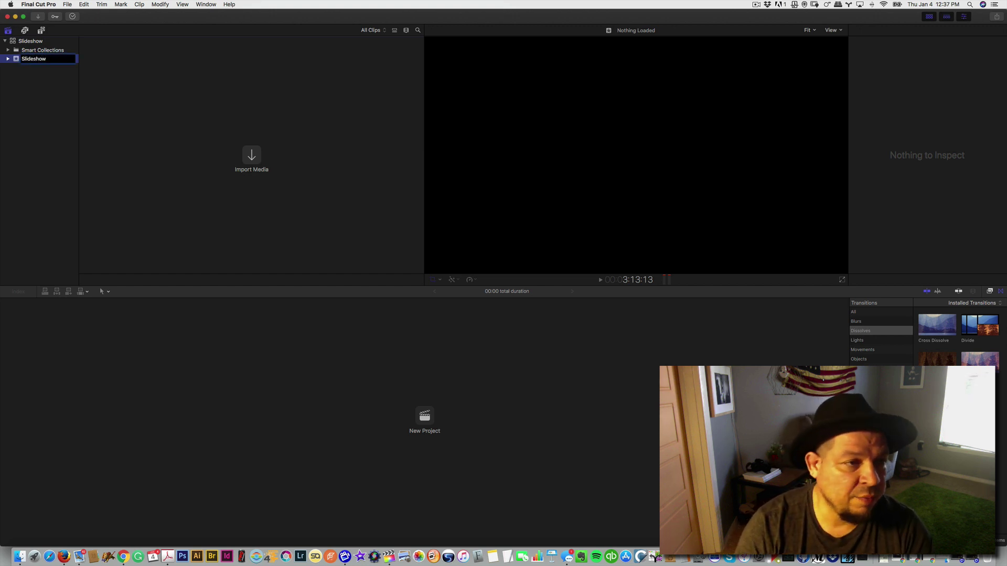
pyautogui.press('Return')
# - Create two new events named Music and Photos, then select the Slideshow event
pyautogui.click(68, 4)
pyautogui.moveTo(73, 14)
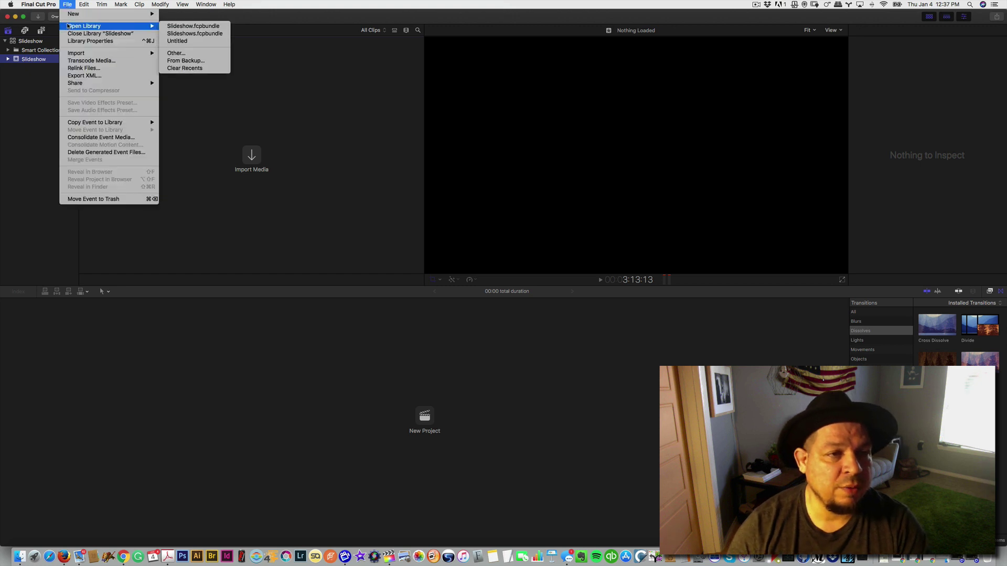
pyautogui.click(221, 24)
pyautogui.write('Music')
pyautogui.press('Return')
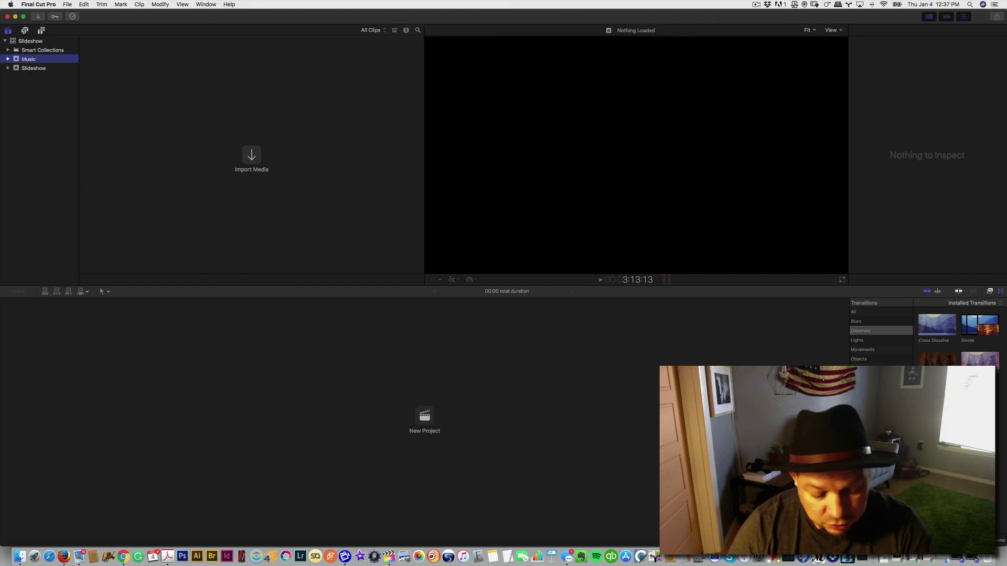
pyautogui.hotkey('alt', 'n')
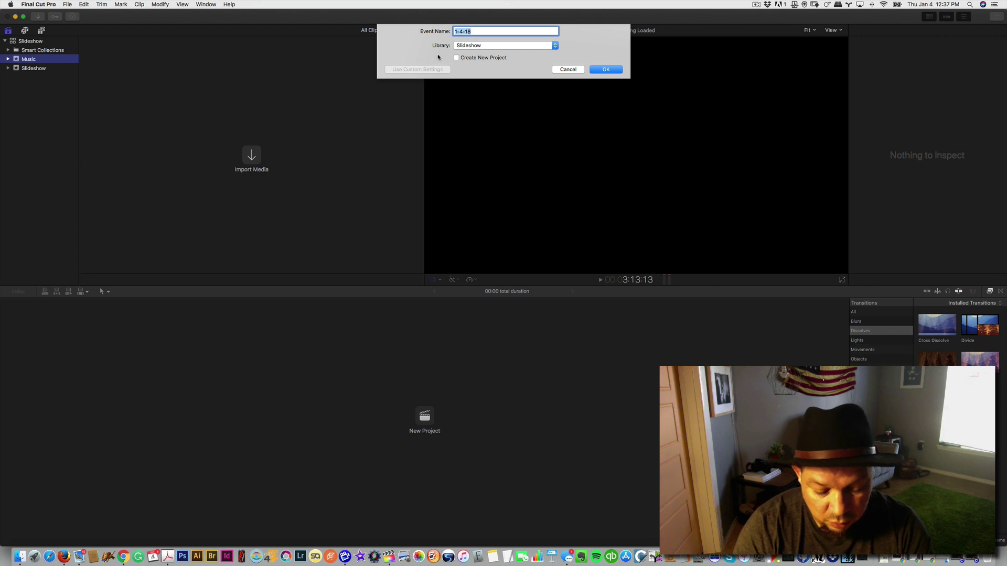
pyautogui.write('Photos')
pyautogui.press('Return')
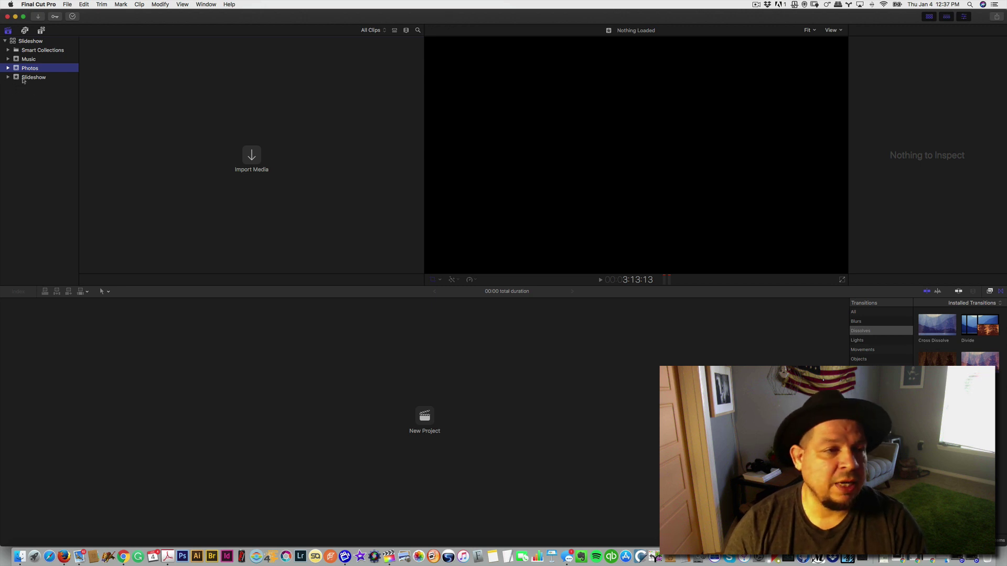
pyautogui.click(26, 77)
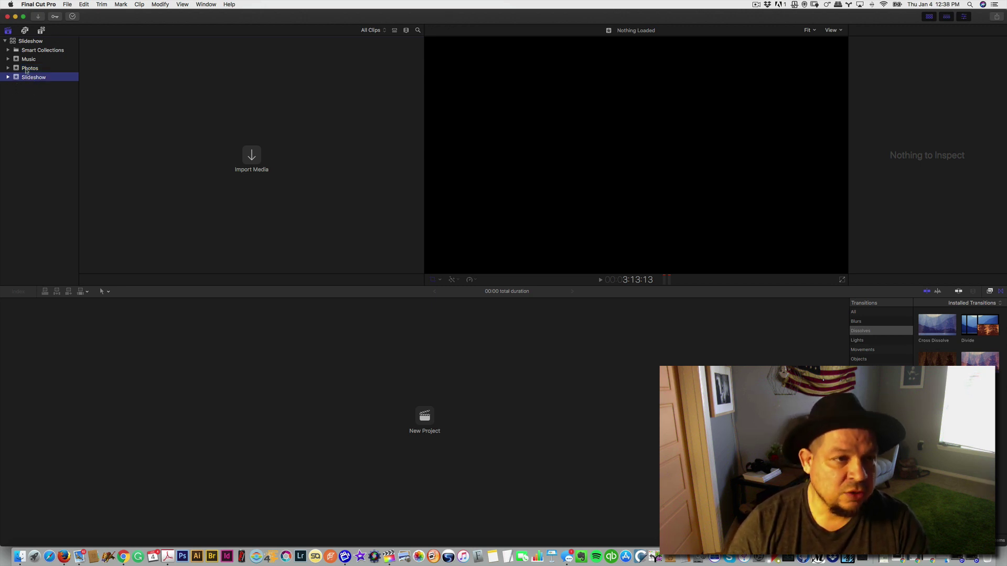
# - Create a project in the Slideshow event titled with the couple's names, then view the Photos event
pyautogui.rightClick(30, 78)
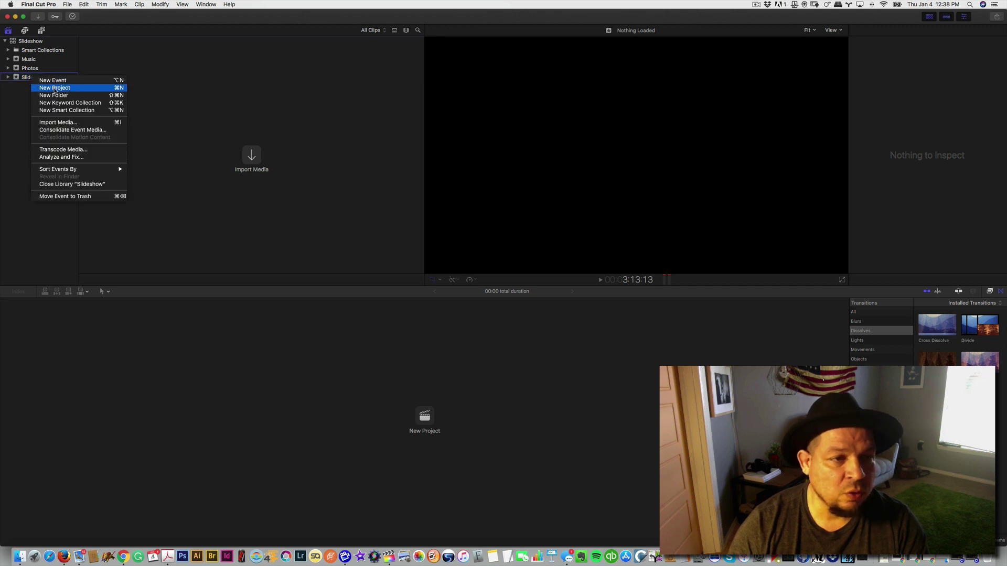
pyautogui.click(67, 5)
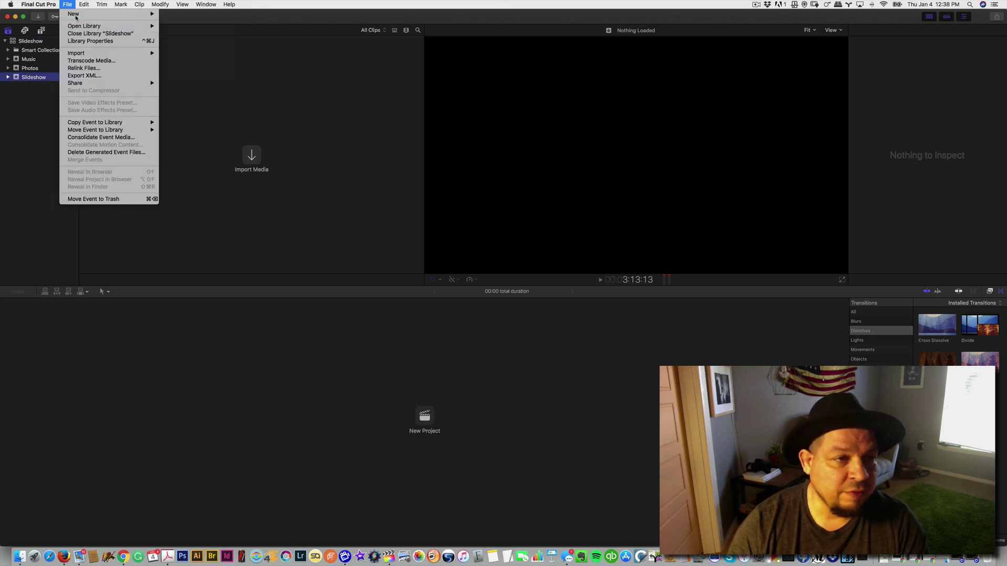
pyautogui.moveTo(146, 14)
pyautogui.click(208, 16)
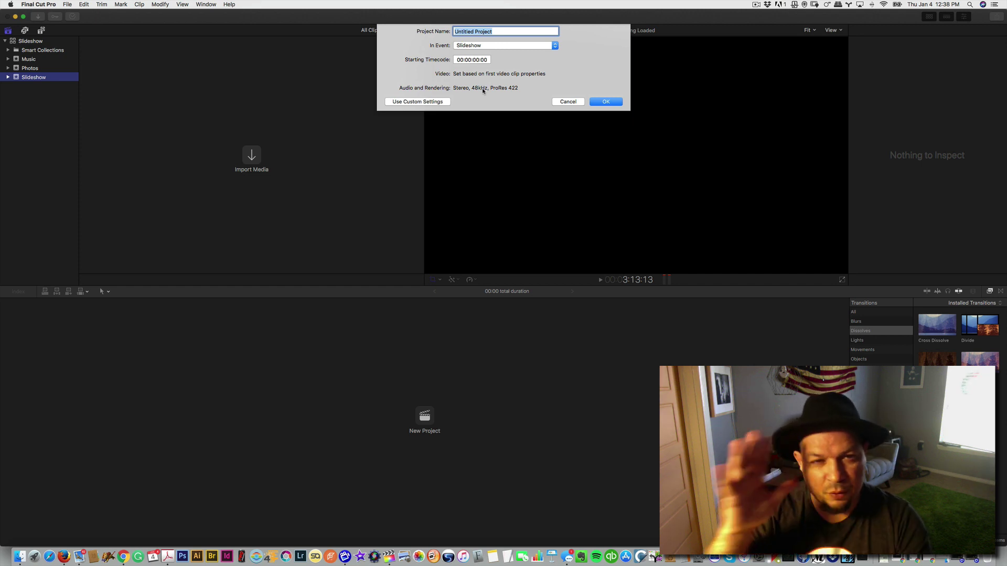
pyautogui.press('BackSpace')
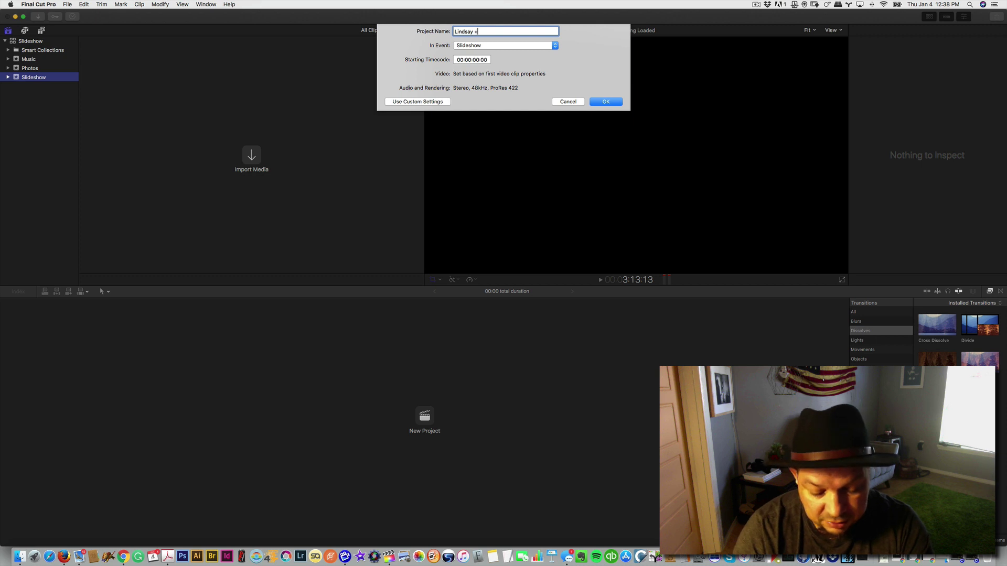
pyautogui.write('Lindsay + T')
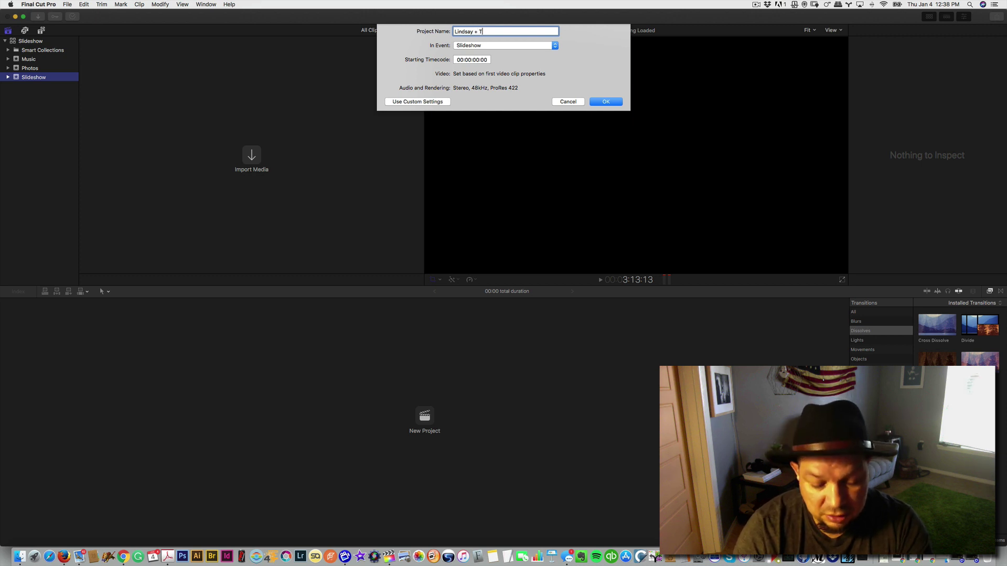
pyautogui.write('ommy')
pyautogui.press('Return')
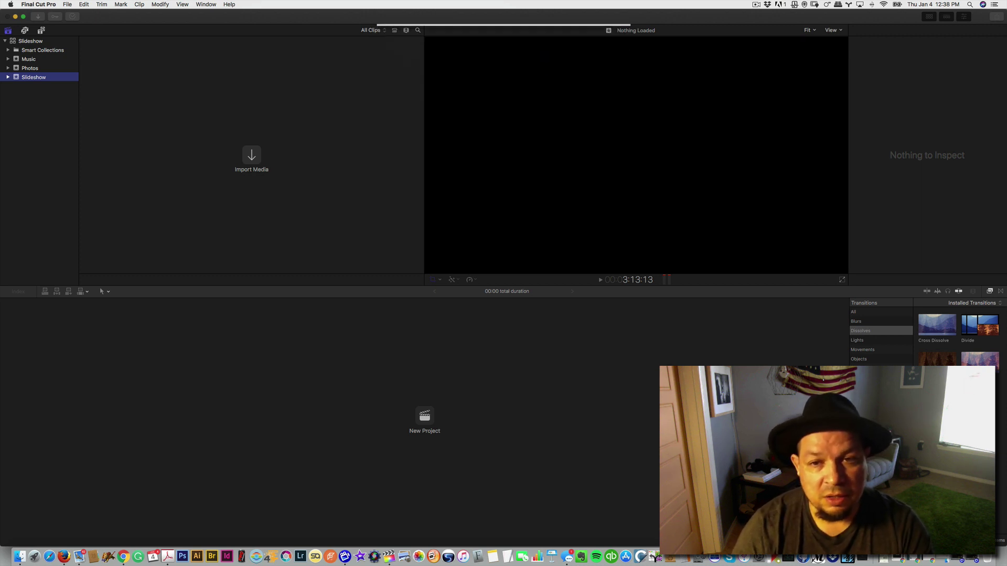
pyautogui.click(32, 68)
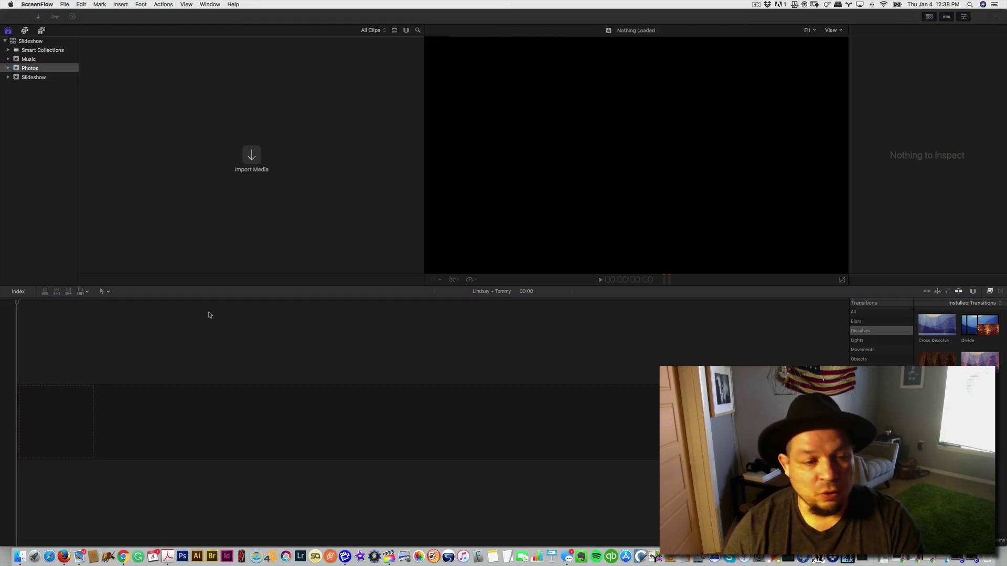
# - In Finder, drag the Favs folder from the couple's Slideshows folder into the Photos event
pyautogui.press('super+Tab')
pyautogui.click(498, 270)
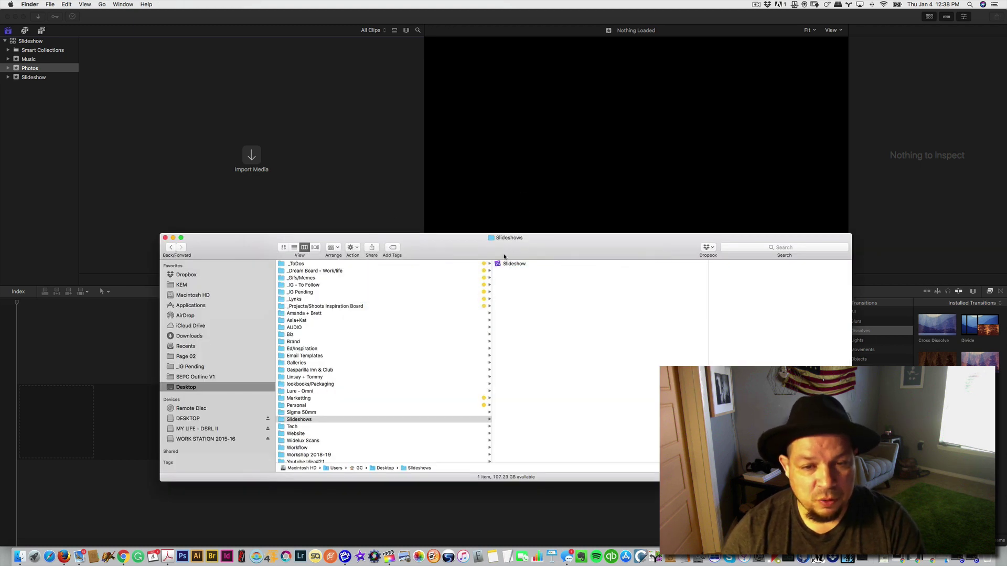
pyautogui.moveTo(504, 256); pyautogui.dragTo(523, 242)
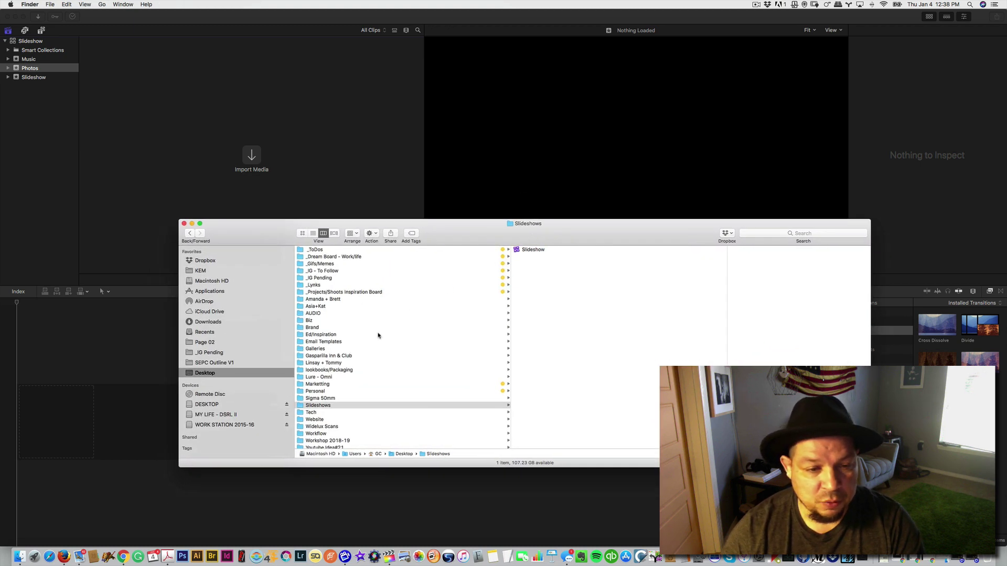
pyautogui.click(353, 363)
pyautogui.click(550, 264)
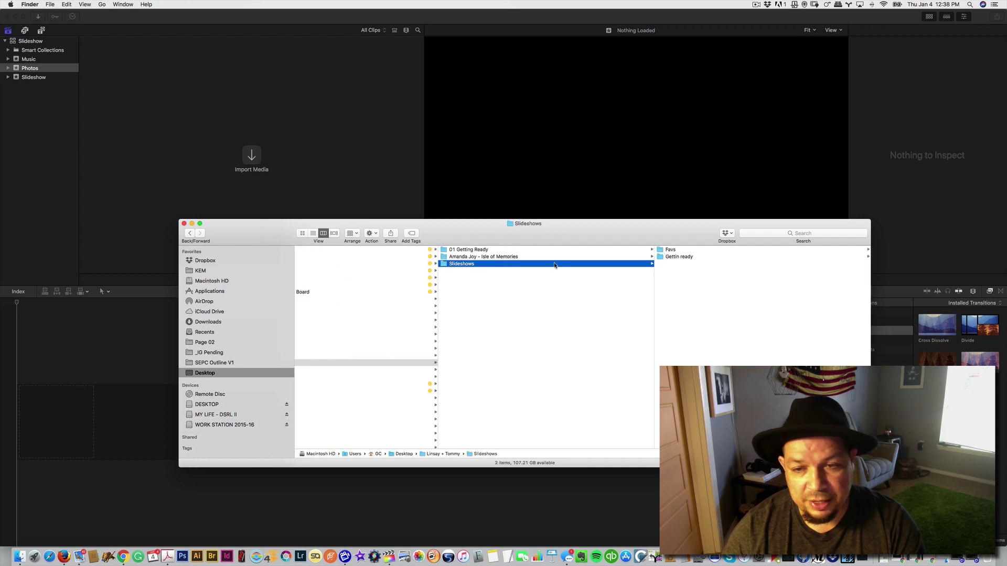
pyautogui.moveTo(672, 250); pyautogui.dragTo(280, 168)
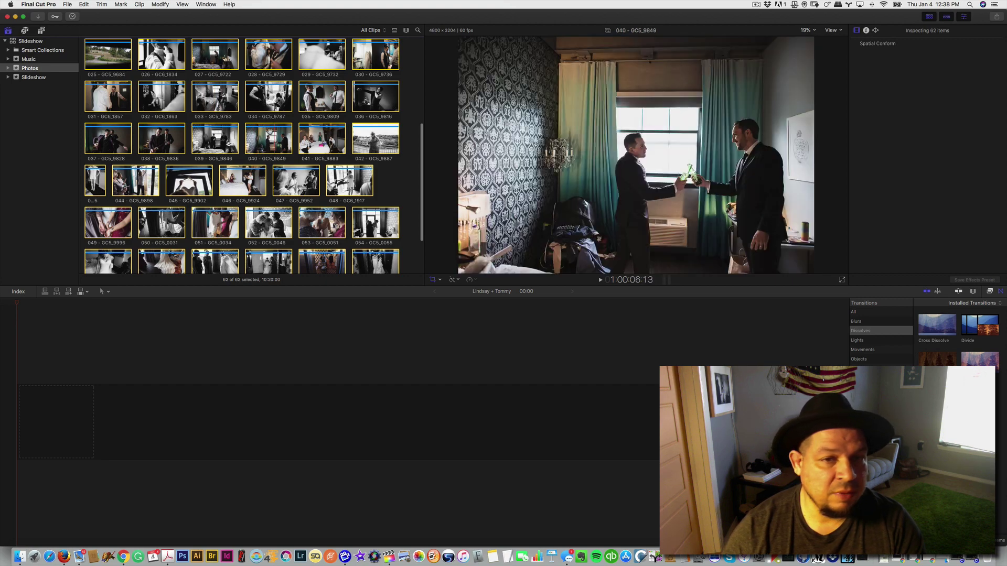
# - Select all 62 photos, set their duration to 3 seconds, and append them to the project
pyautogui.scroll(5, 266, 126)
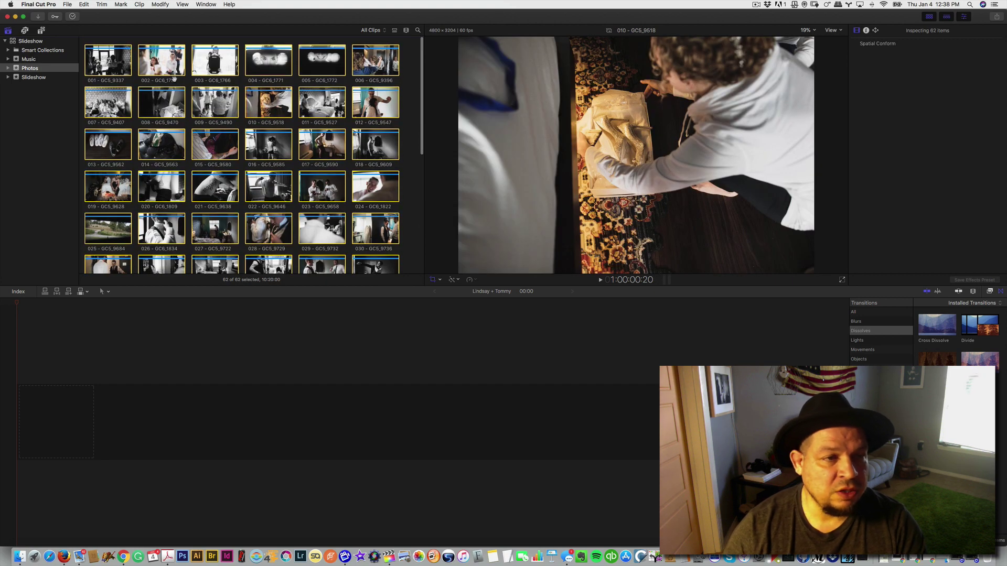
pyautogui.click(116, 63)
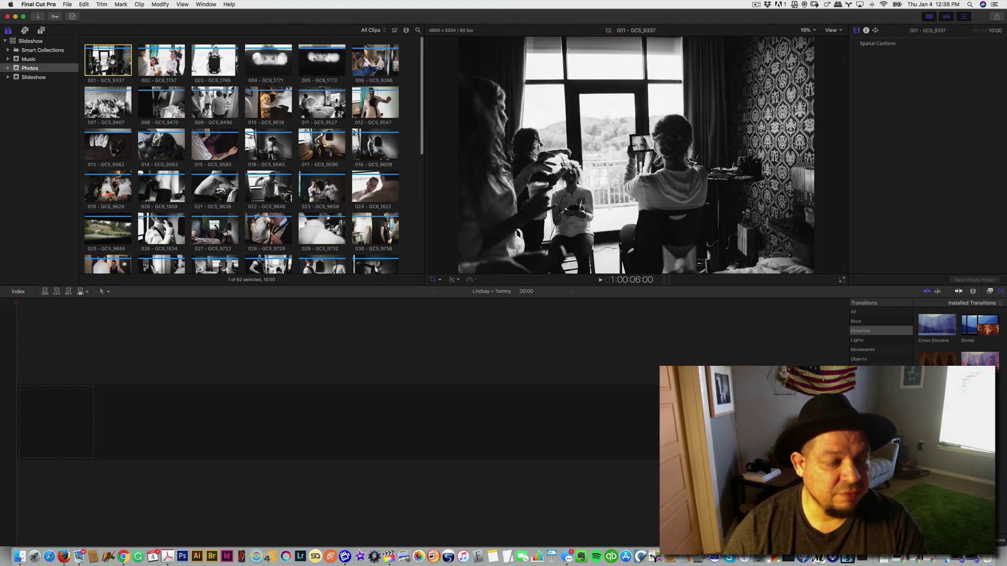
pyautogui.press('super+a')
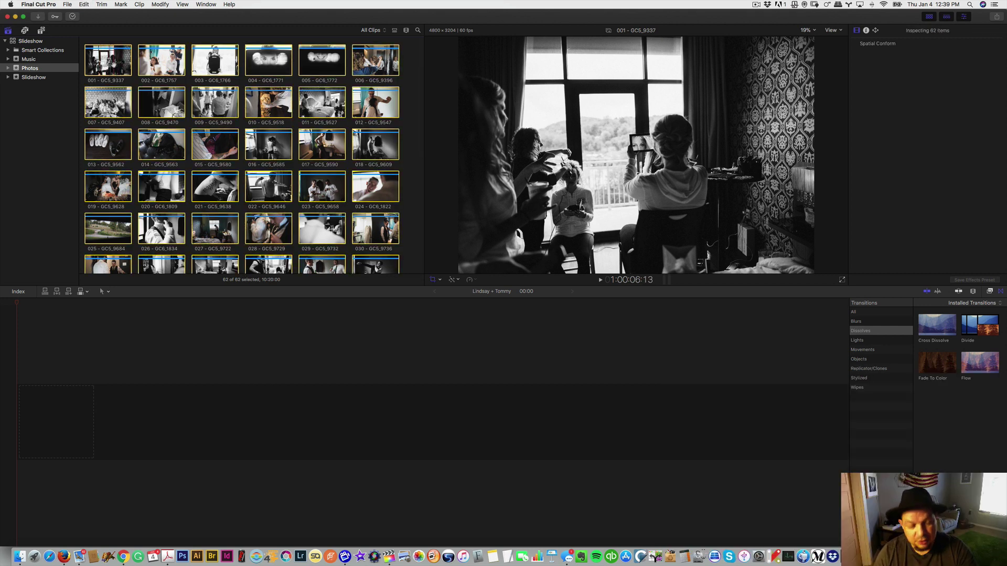
pyautogui.hotkey('ctrl', 'd')
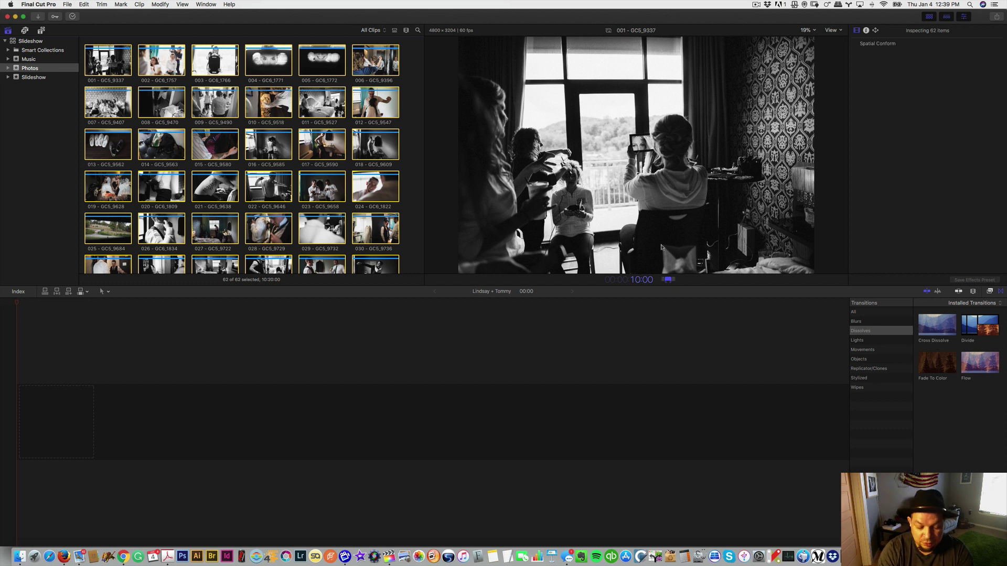
pyautogui.write('3')
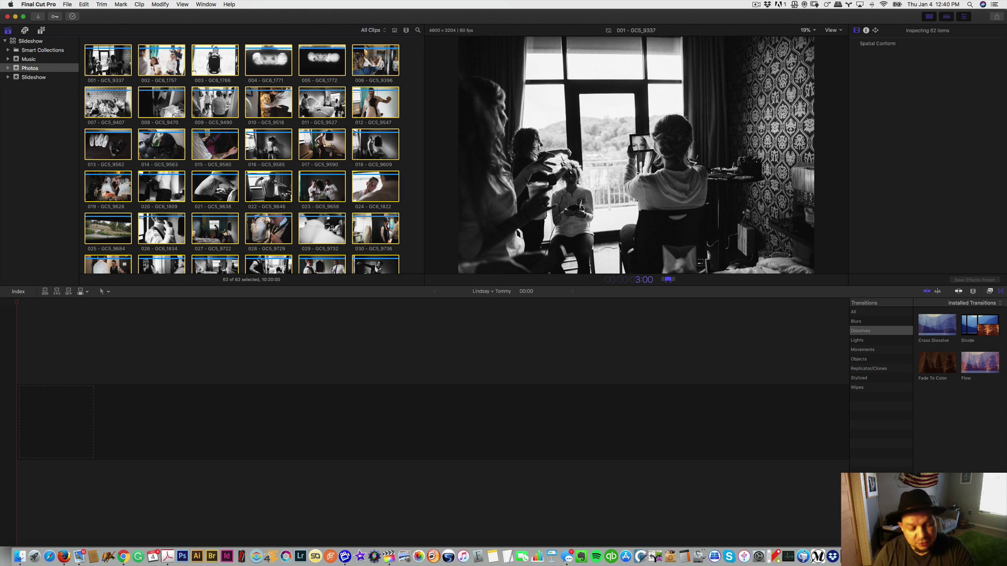
pyautogui.press('Return')
pyautogui.press('e')
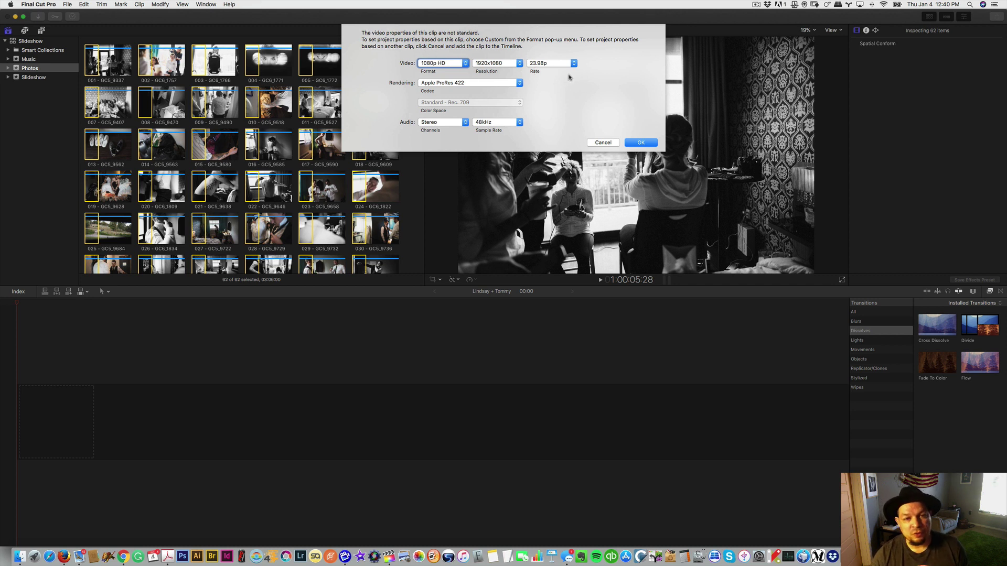
# - Accept the 1080p HD 23.98p project format and step through clips in the timeline
pyautogui.click(641, 143)
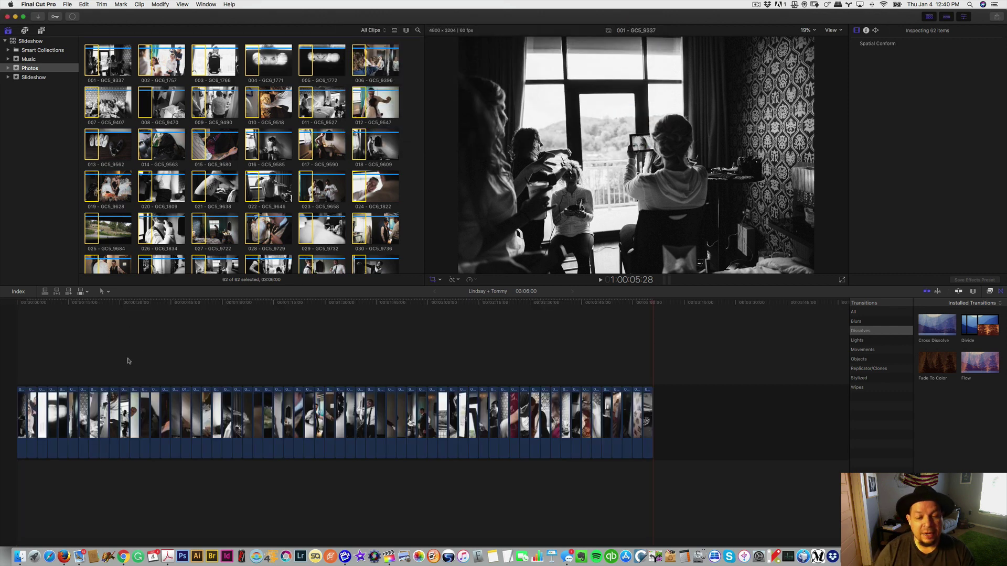
pyautogui.moveTo(22, 373); pyautogui.dragTo(663, 389)
pyautogui.click(353, 365)
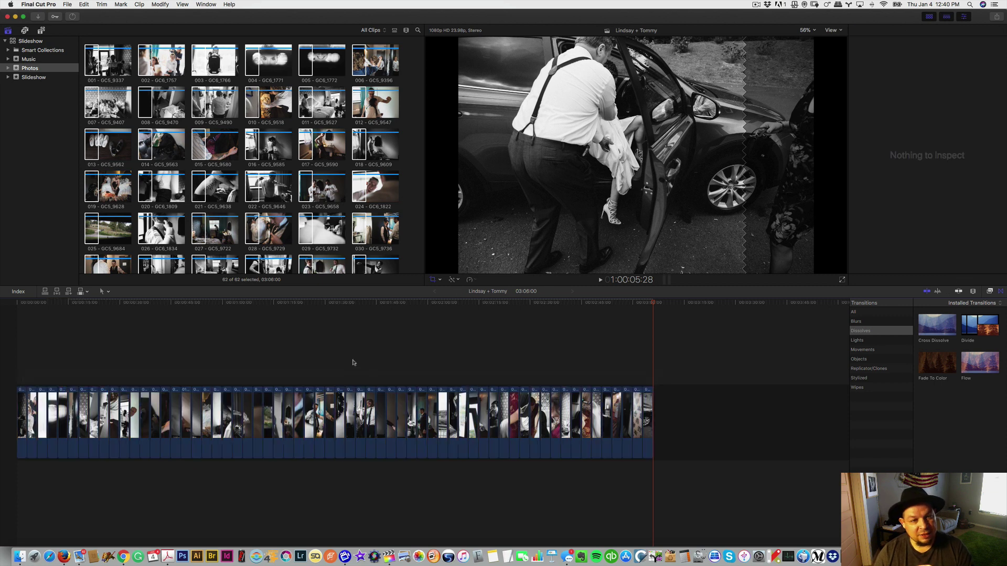
pyautogui.click(365, 355)
pyautogui.hotkey('shift', 'c')
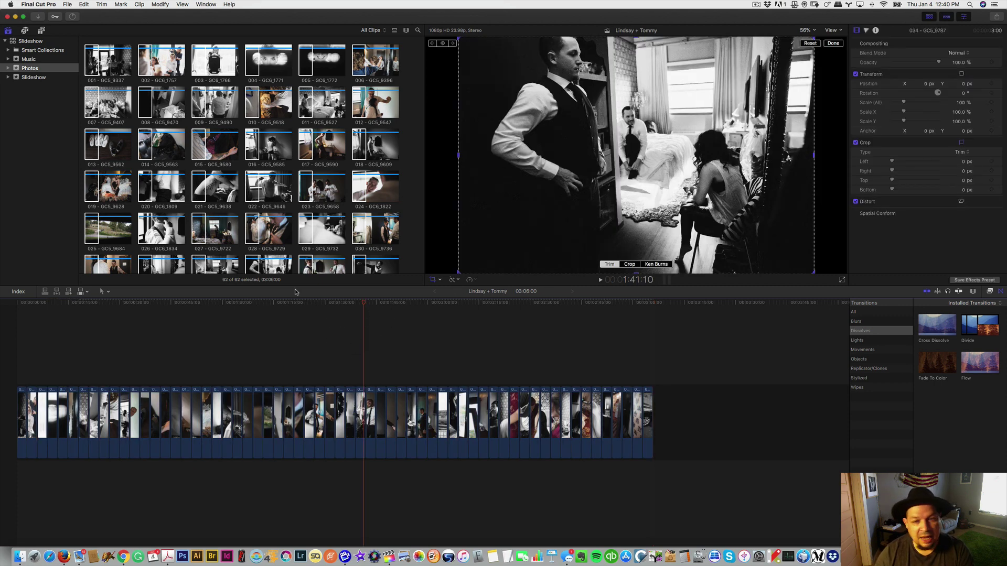
pyautogui.click(223, 353)
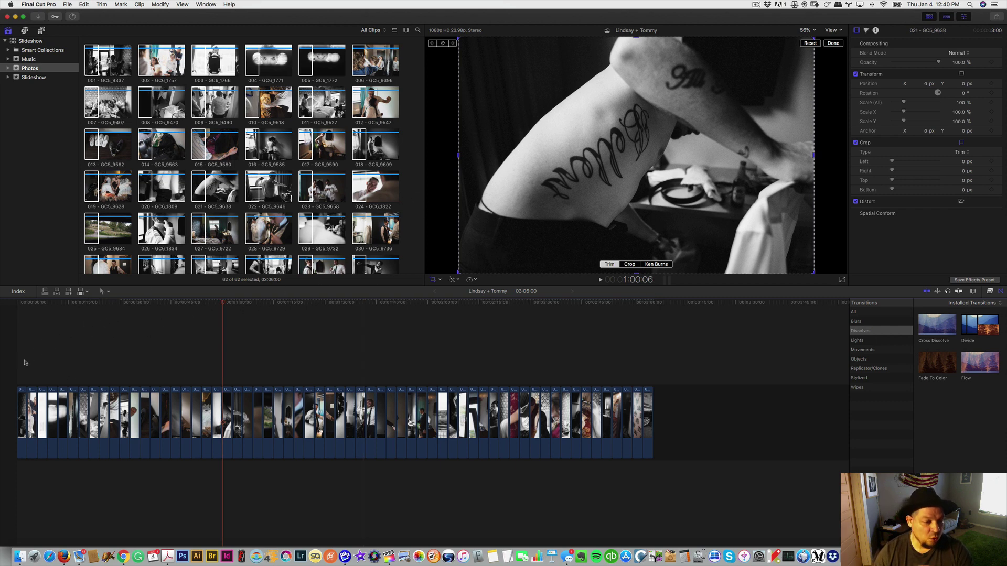
# - Select timeline clips to try new durations, deleting and then restoring all 62 clips
pyautogui.moveTo(23, 362); pyautogui.dragTo(66, 454)
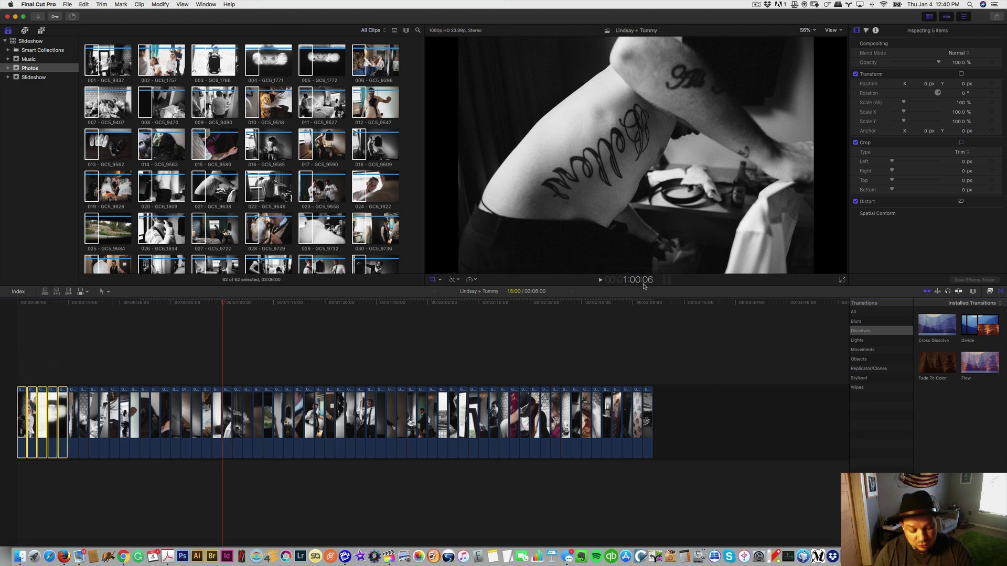
pyautogui.hotkey('ctrl', 'd')
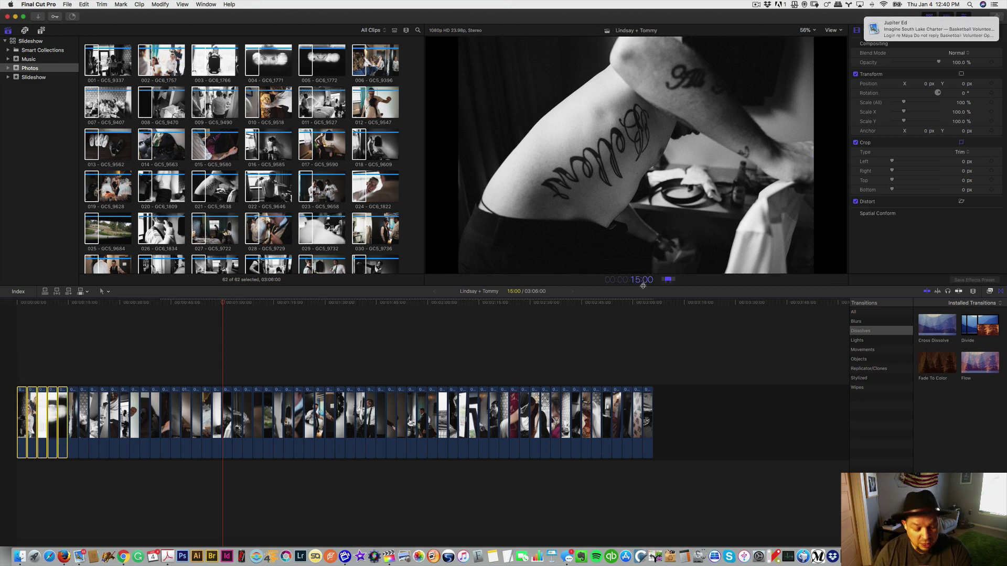
pyautogui.click(527, 350)
pyautogui.hotkey('shift', 'c')
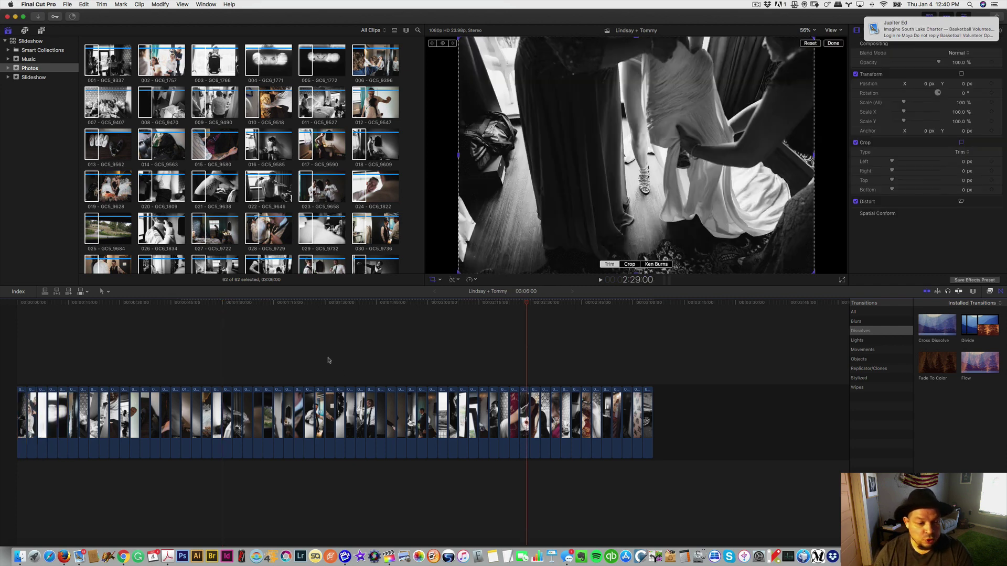
pyautogui.moveTo(661, 362); pyautogui.dragTo(17, 428)
pyautogui.hotkey('ctrl', 'd')
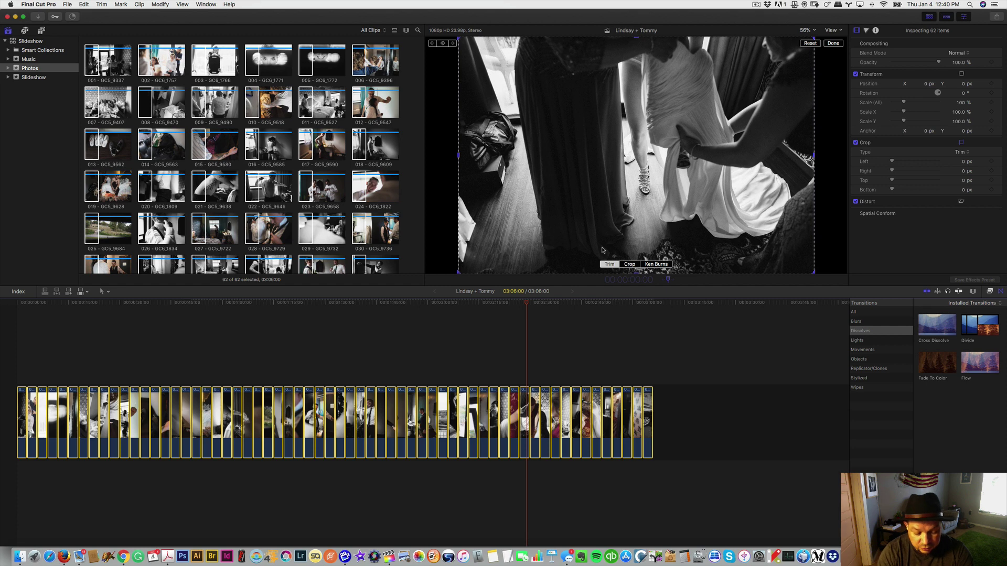
pyautogui.press('Return')
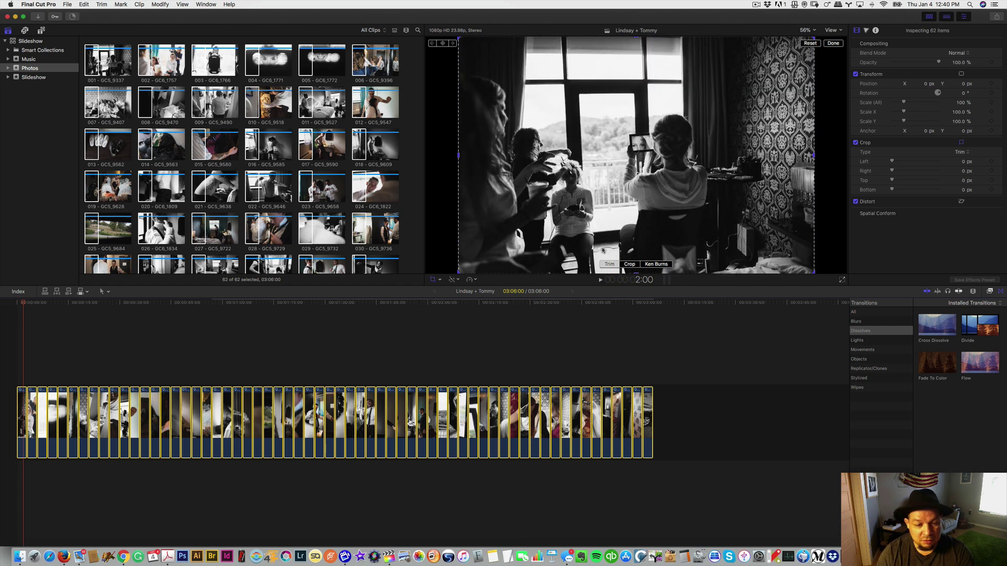
pyautogui.press('Delete')
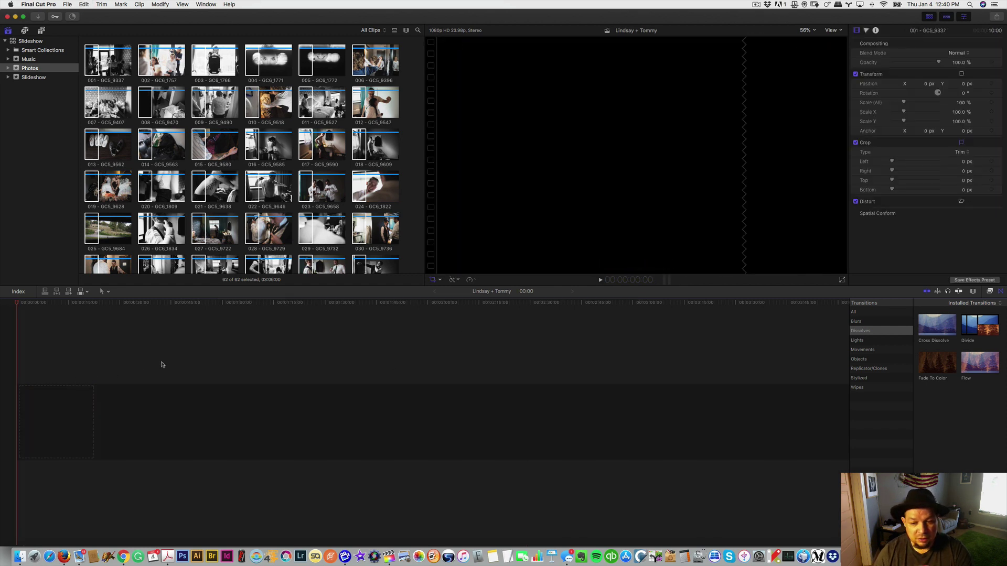
pyautogui.press('cmd+z')
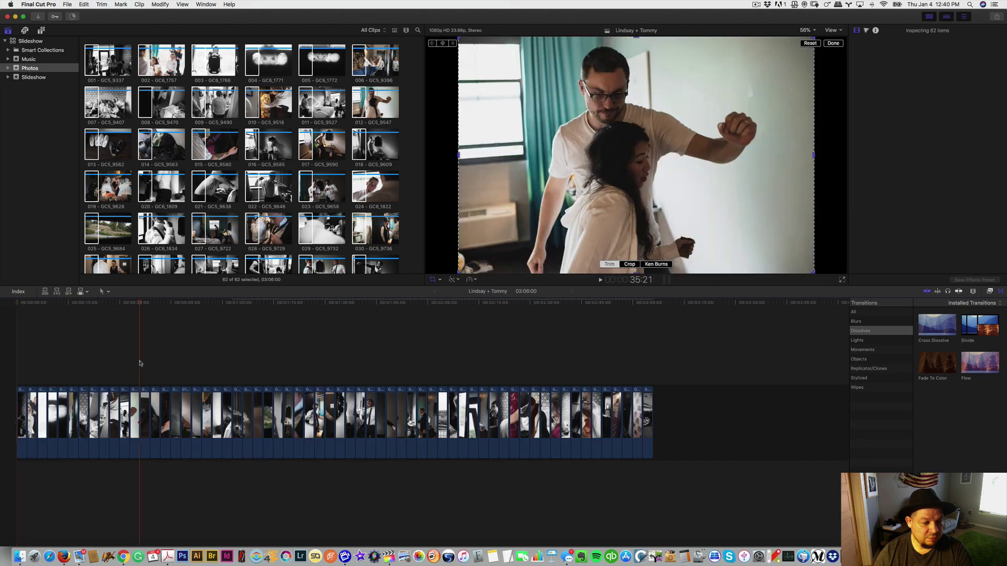
# - Test a 2-second duration on every clip, then undo back to 3 seconds
pyautogui.moveTo(662, 366); pyautogui.dragTo(2, 413)
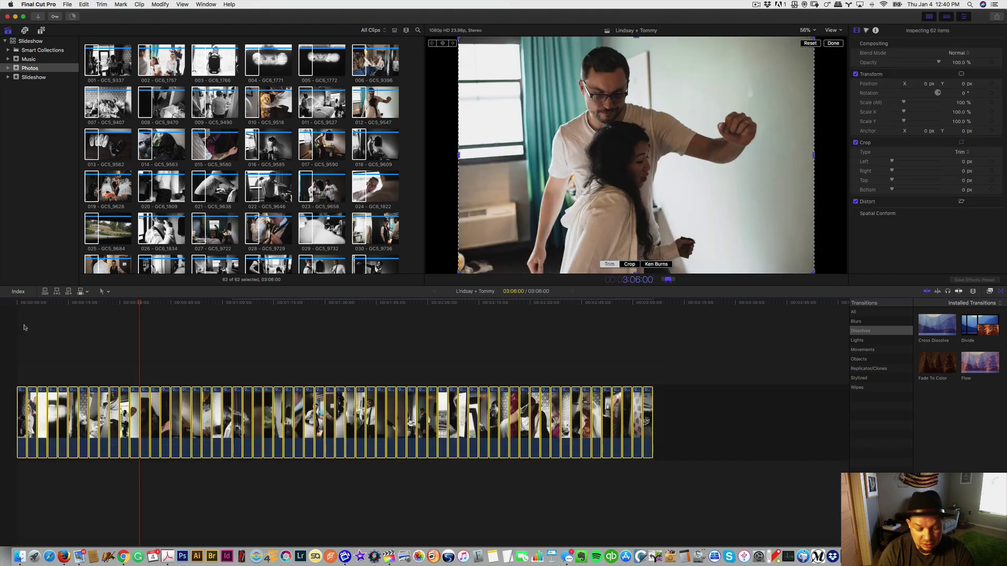
pyautogui.write('2')
pyautogui.press('Return')
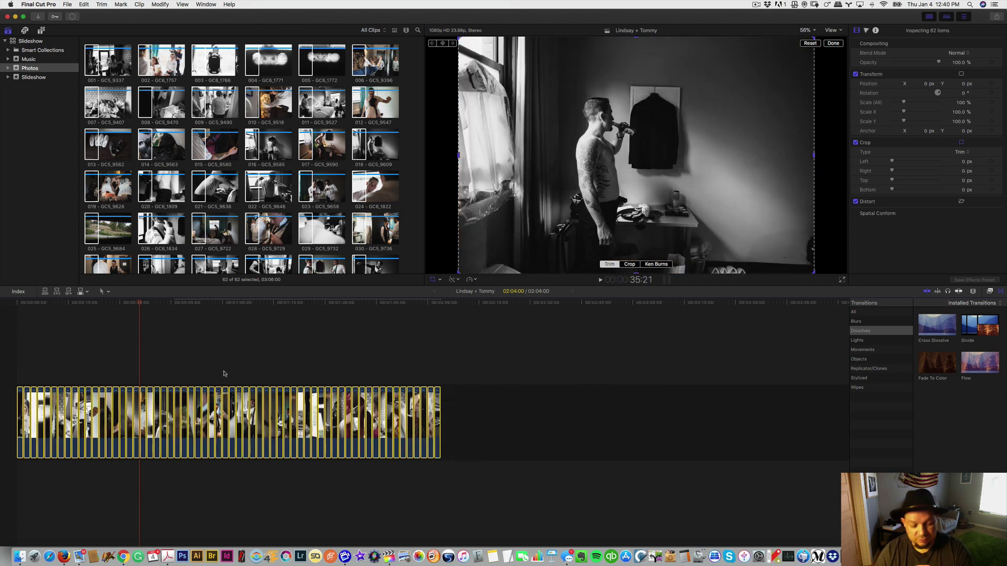
pyautogui.press('super+z')
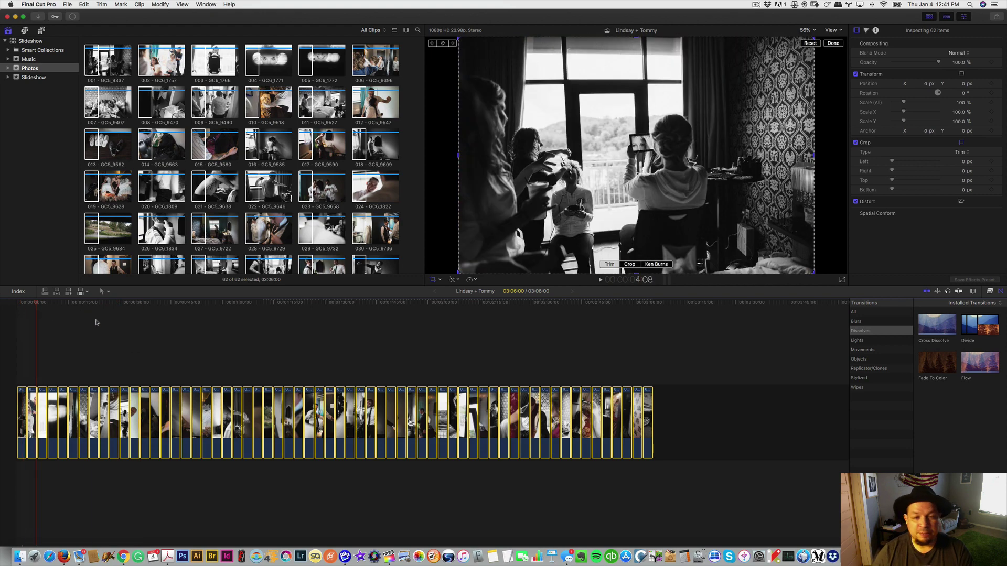
# - Import '07 The Essence' from the Amanda Joy - Isle of Memories album into the Music event
pyautogui.click(47, 59)
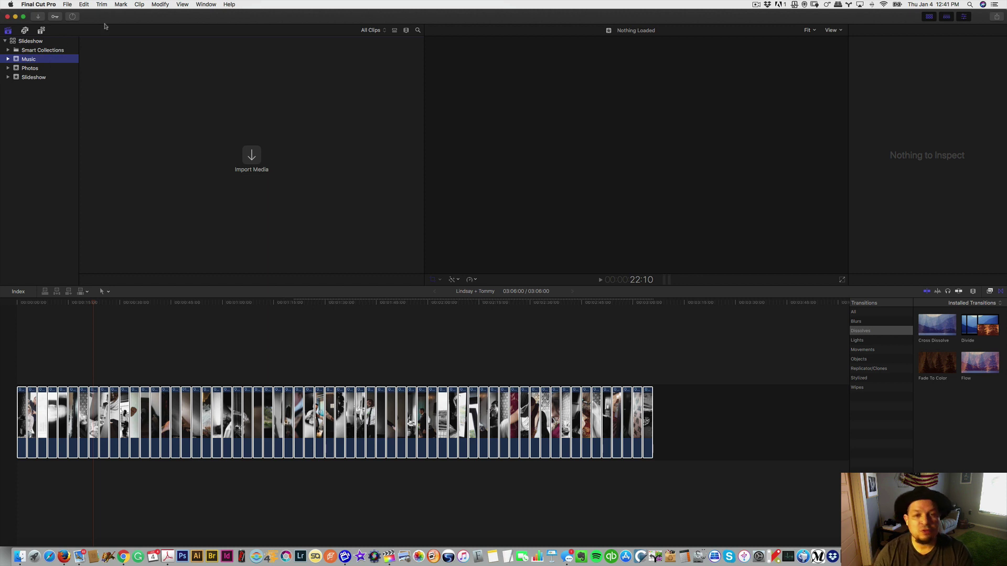
pyautogui.press('super+Tab')
pyautogui.click(537, 258)
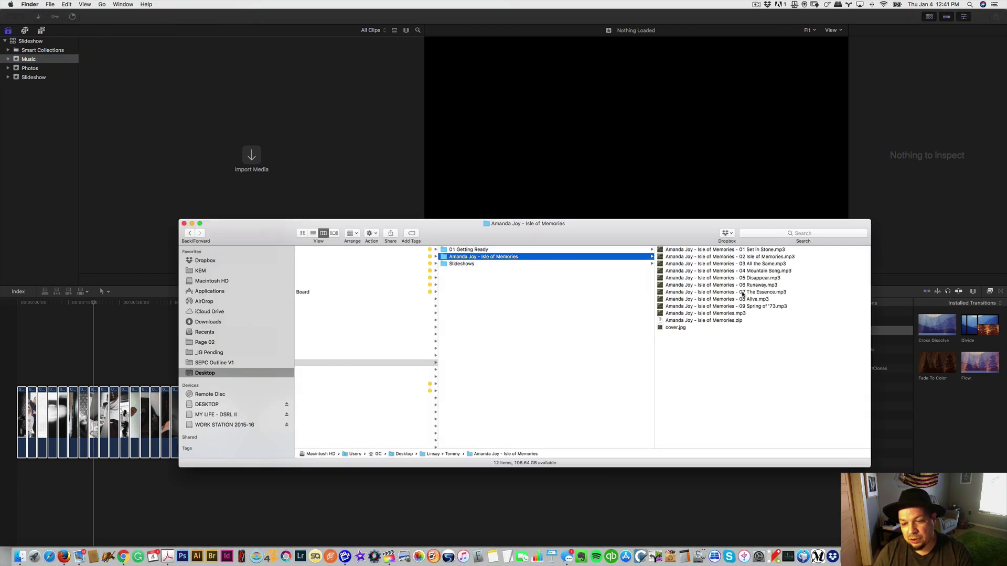
pyautogui.moveTo(742, 295); pyautogui.dragTo(252, 153)
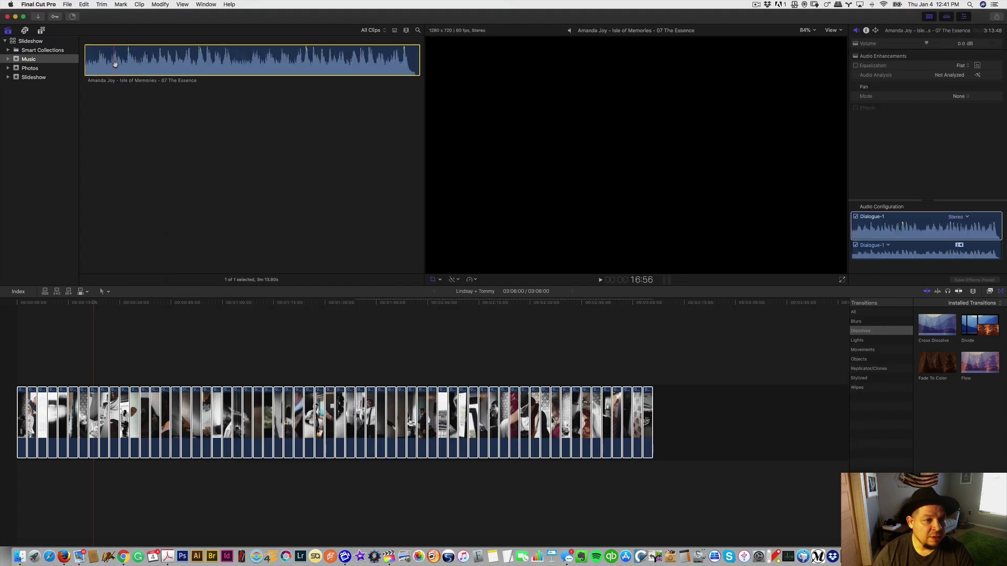
# - Lay the song beneath the photos, play it back, then select the first photo at the start
pyautogui.moveTo(116, 63); pyautogui.dragTo(21, 480)
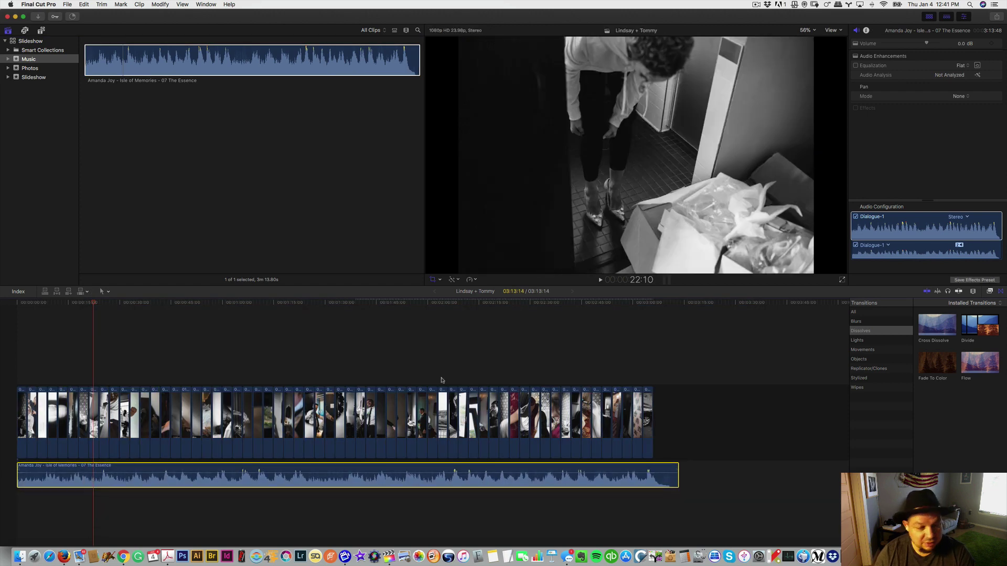
pyautogui.press('space')
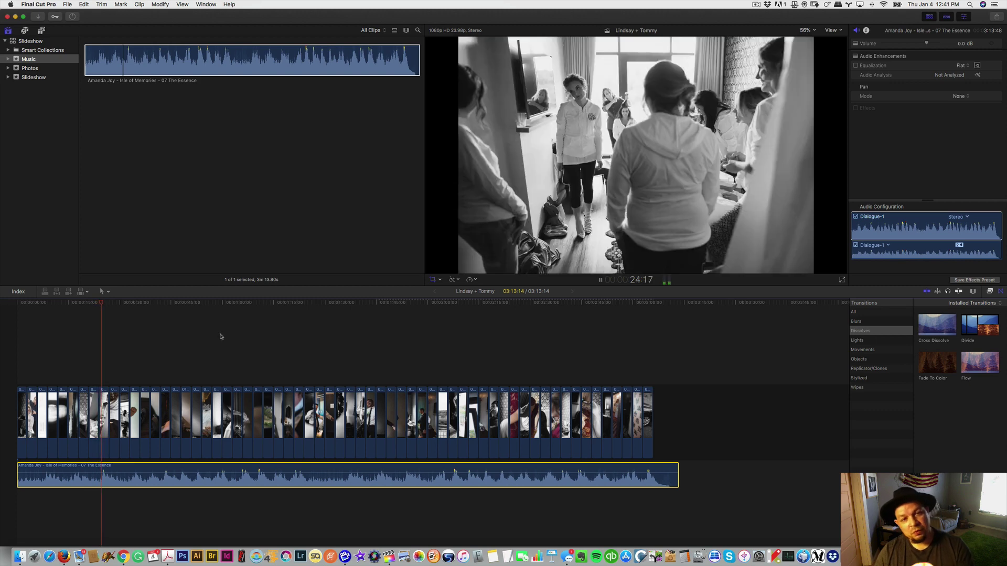
pyautogui.press('space')
pyautogui.click(79, 355)
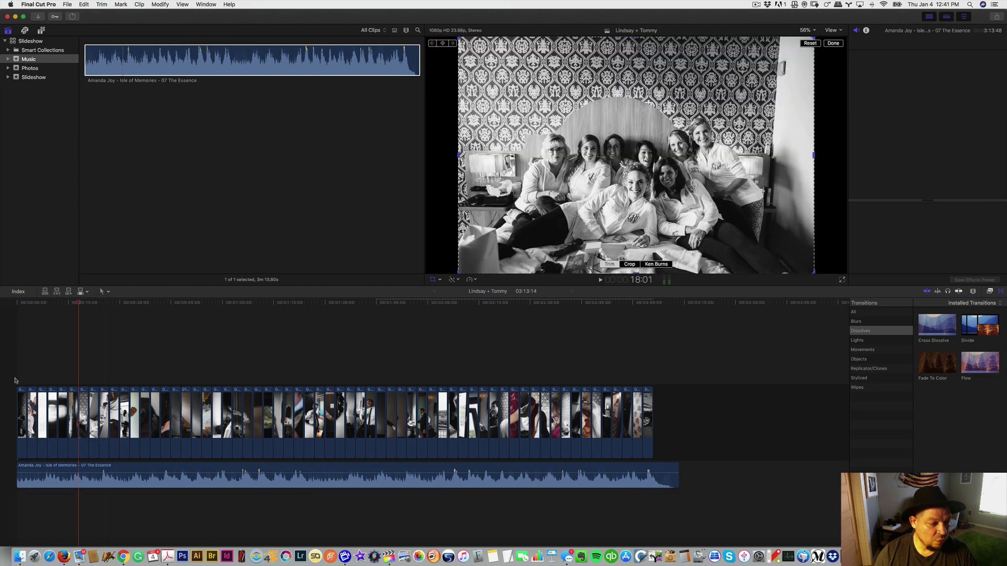
pyautogui.click(21, 407)
pyautogui.press('Home')
pyautogui.hotkey('shift', 'c')
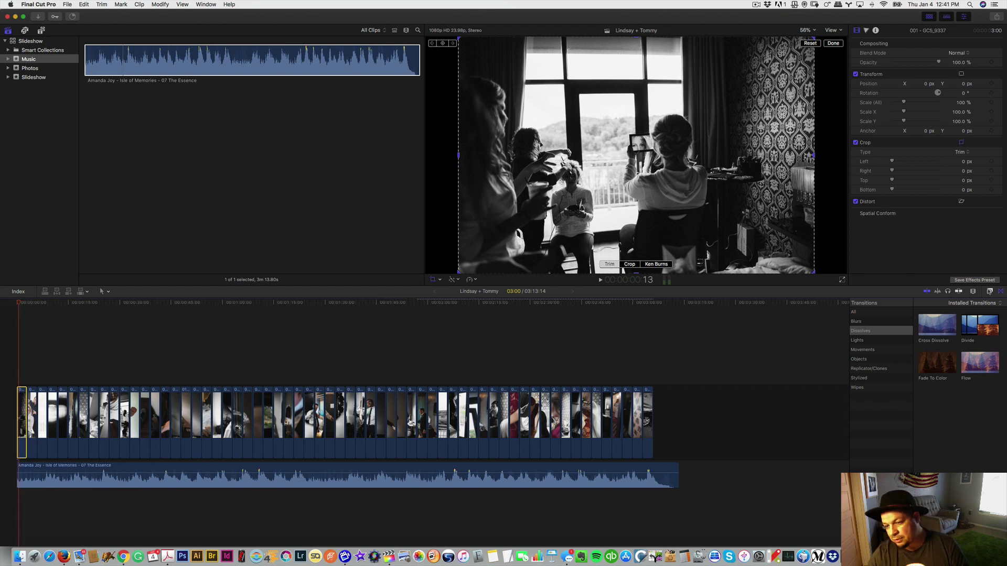
# - Zoom the timeline to fit, show the Effects browser, and switch the viewer to Crop mode
pyautogui.click(973, 293)
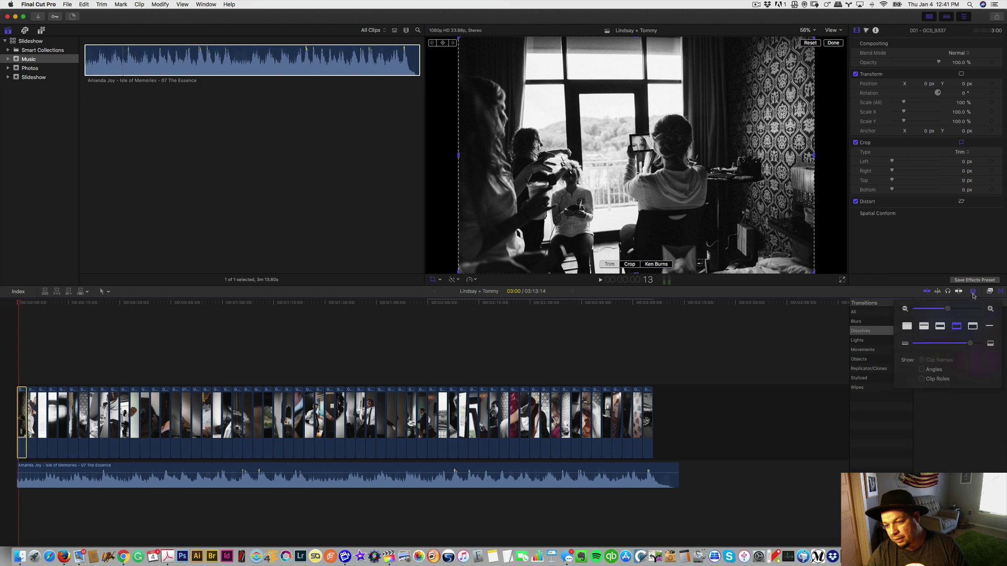
pyautogui.moveTo(945, 310); pyautogui.dragTo(960, 312)
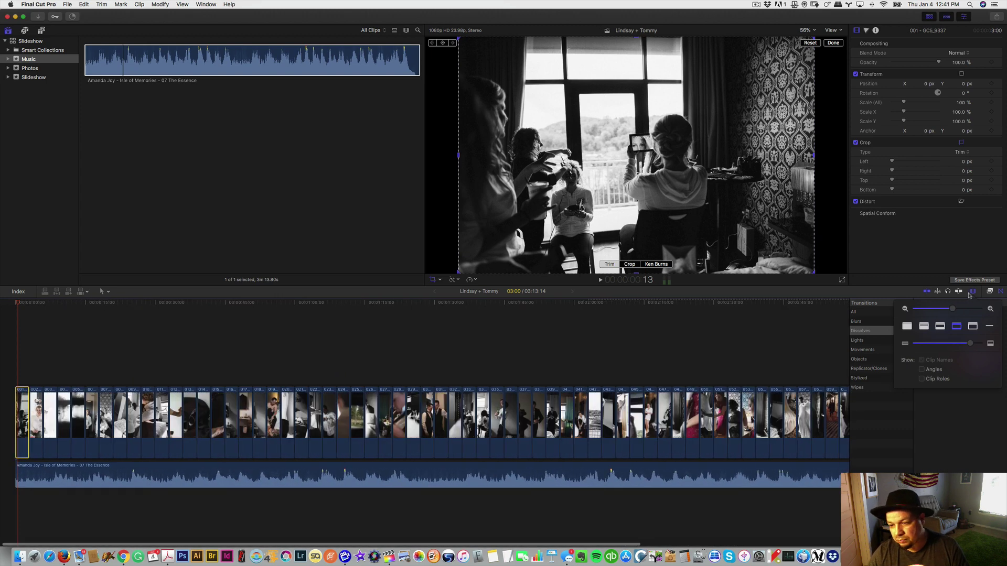
pyautogui.click(990, 292)
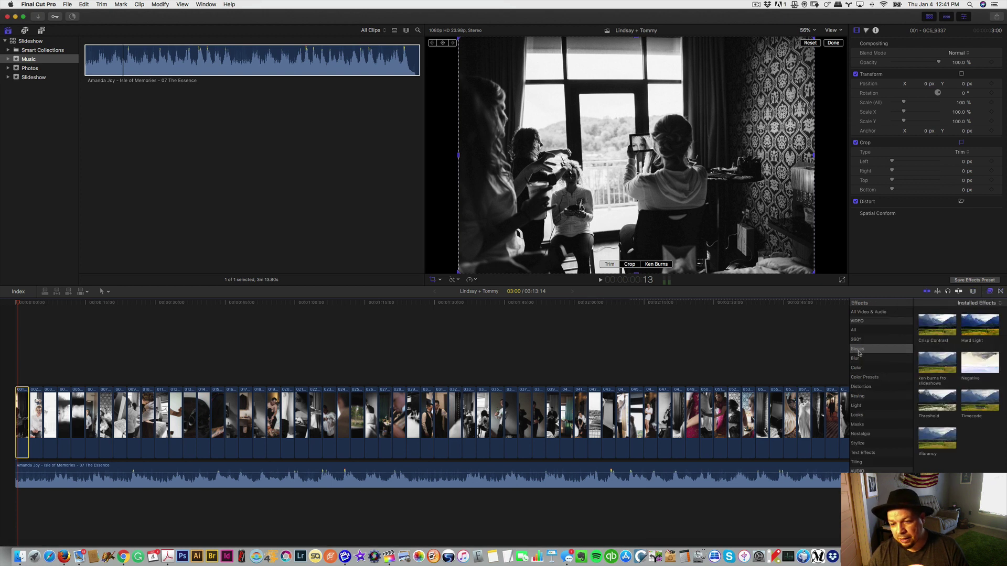
pyautogui.click(999, 291)
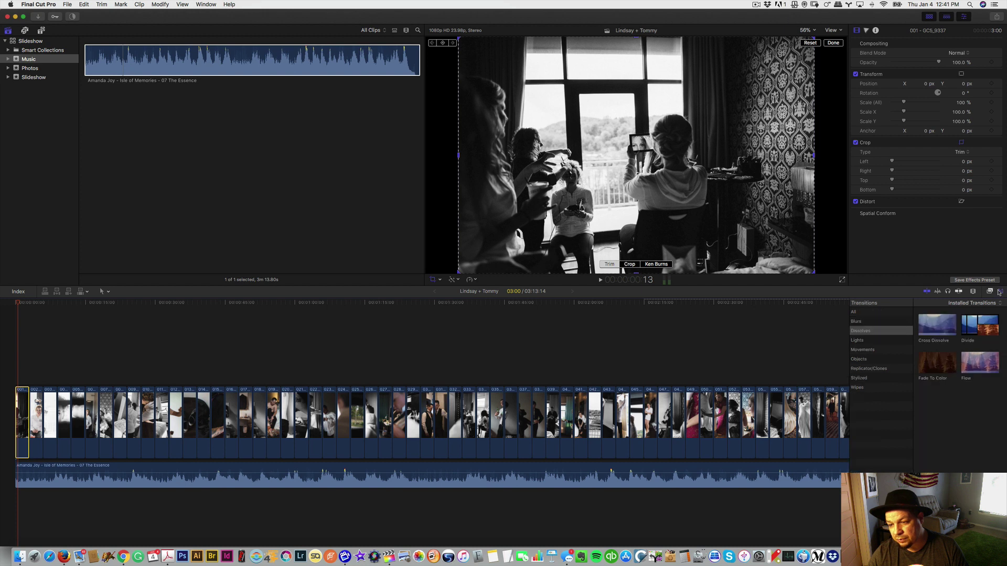
pyautogui.click(989, 292)
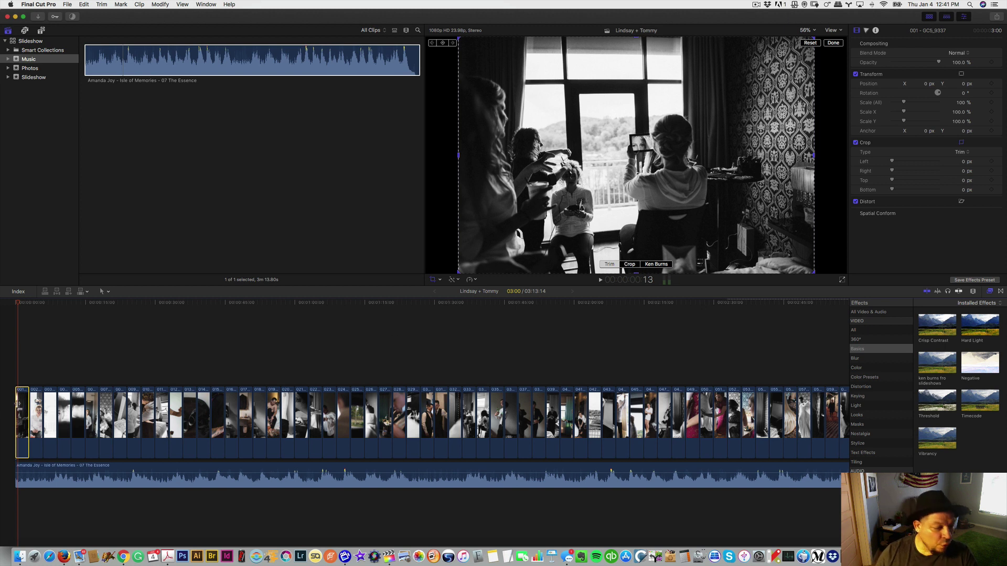
pyautogui.click(439, 281)
pyautogui.click(452, 298)
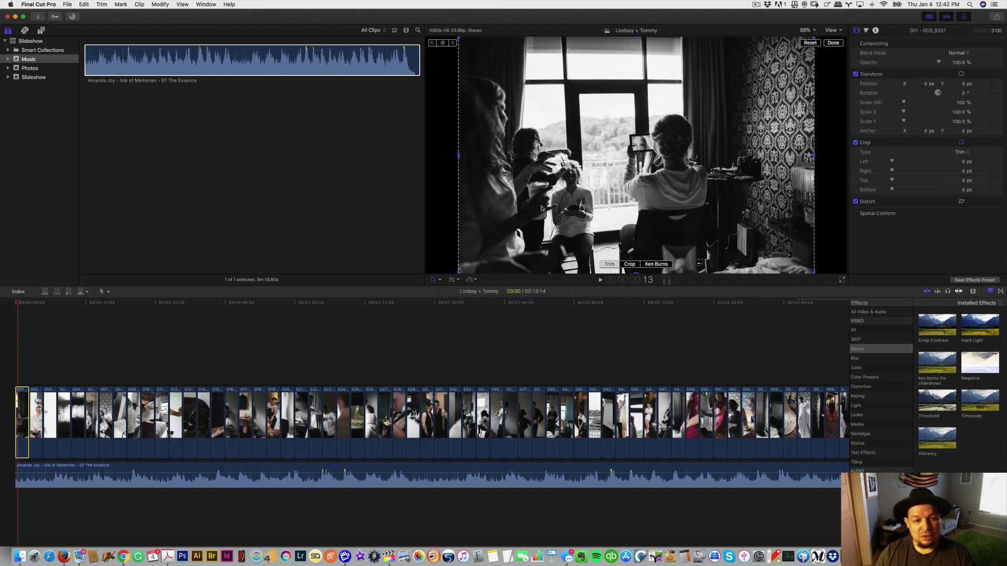
# - Set a Ken Burns move on the first photo starting on the full frame with an enlarged end framing, then preview
pyautogui.click(657, 264)
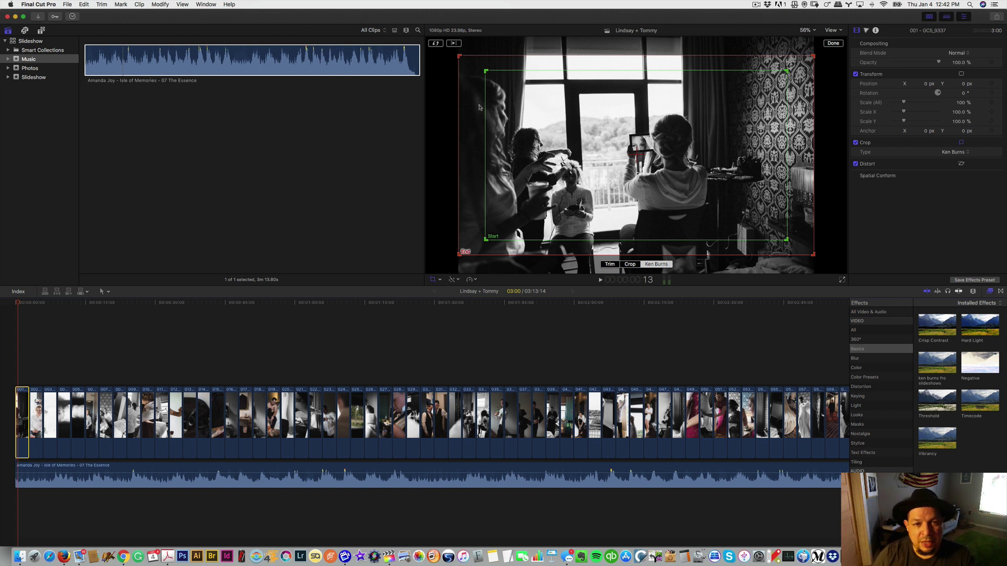
pyautogui.click(436, 42)
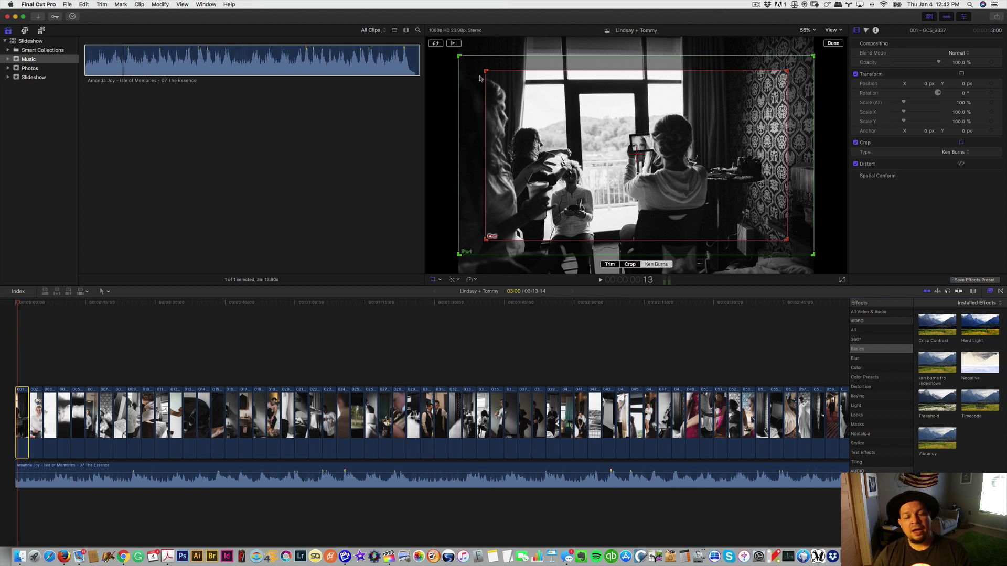
pyautogui.click(458, 256)
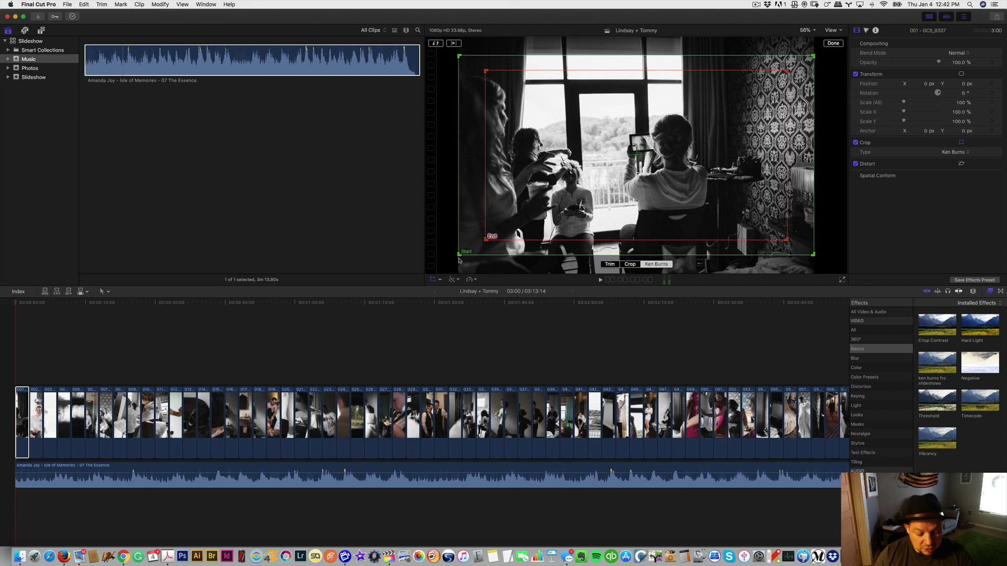
pyautogui.moveTo(459, 255); pyautogui.dragTo(415, 272)
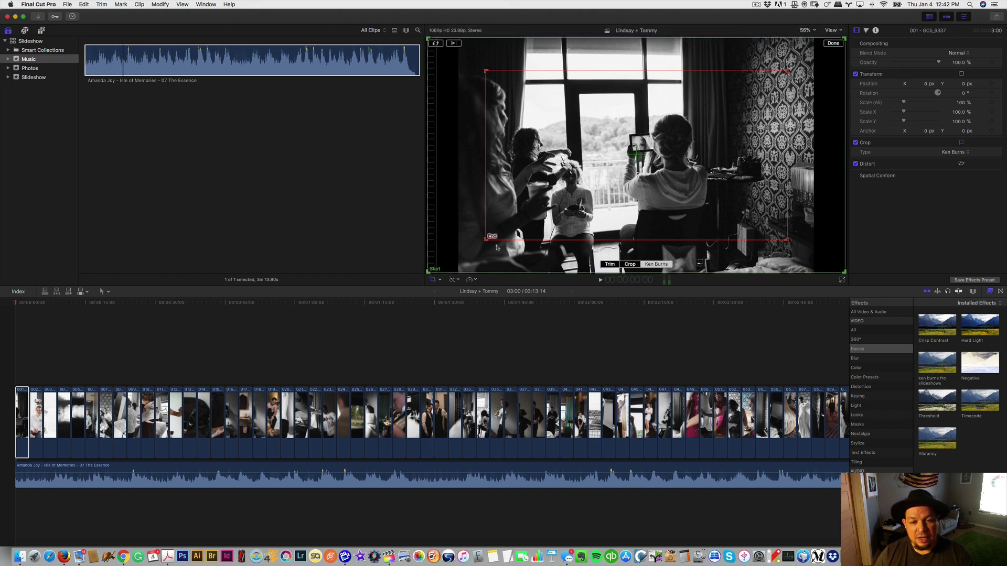
pyautogui.moveTo(486, 239); pyautogui.dragTo(434, 268)
pyautogui.moveTo(28, 304); pyautogui.dragTo(17, 307)
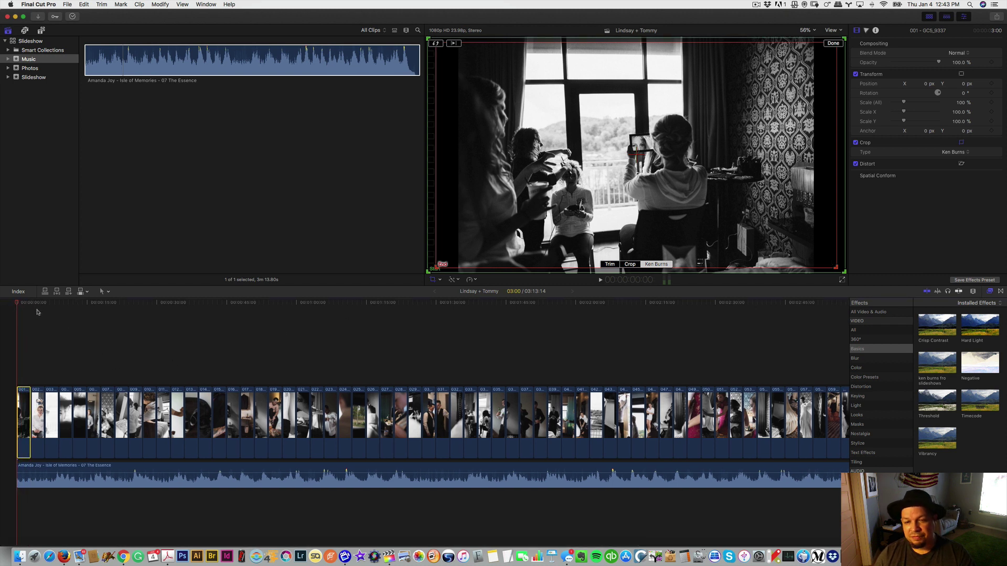
pyautogui.press('space')
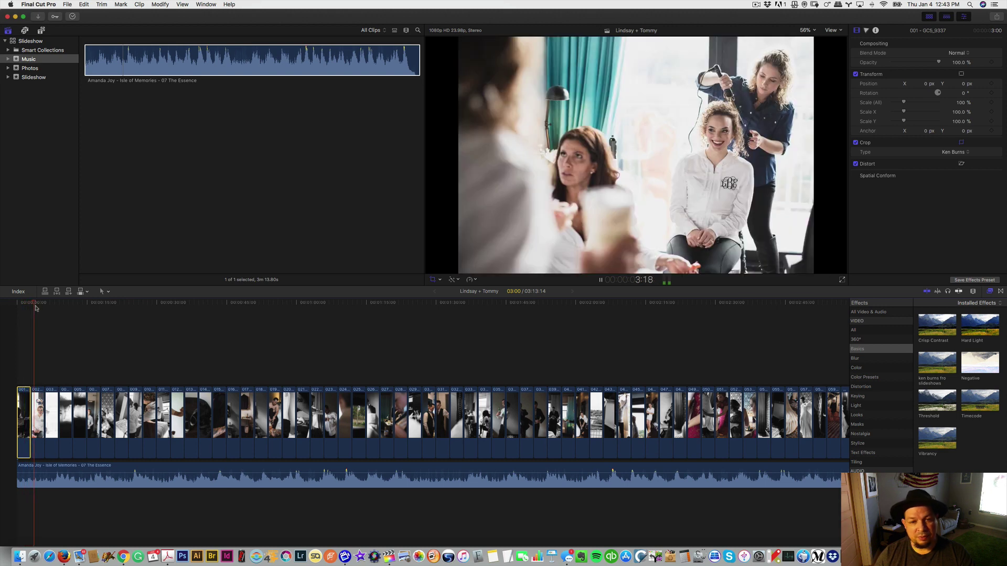
pyautogui.press('space')
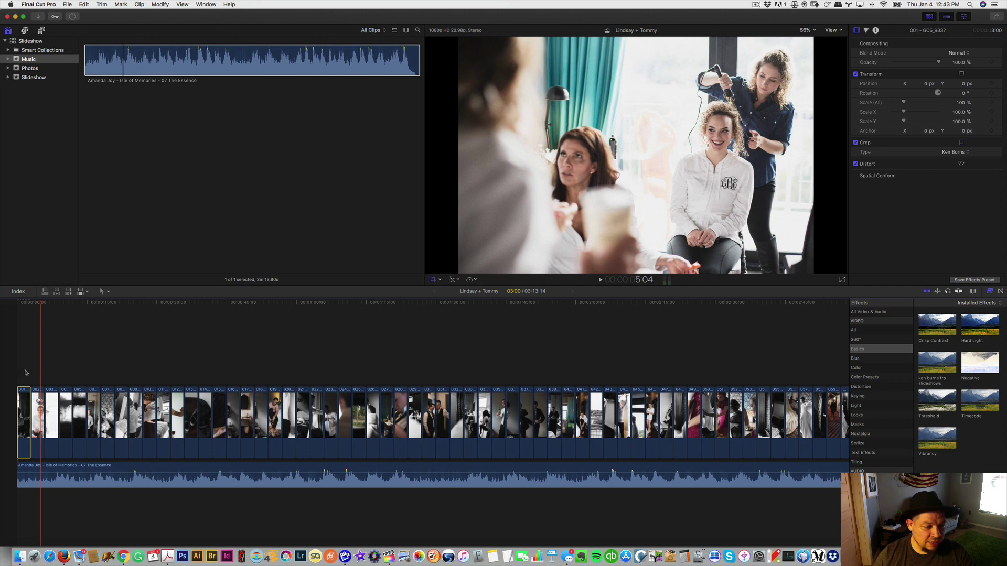
# - Drag the 'ken burns fro slideshows' effect onto the first photo clip
pyautogui.click(24, 302)
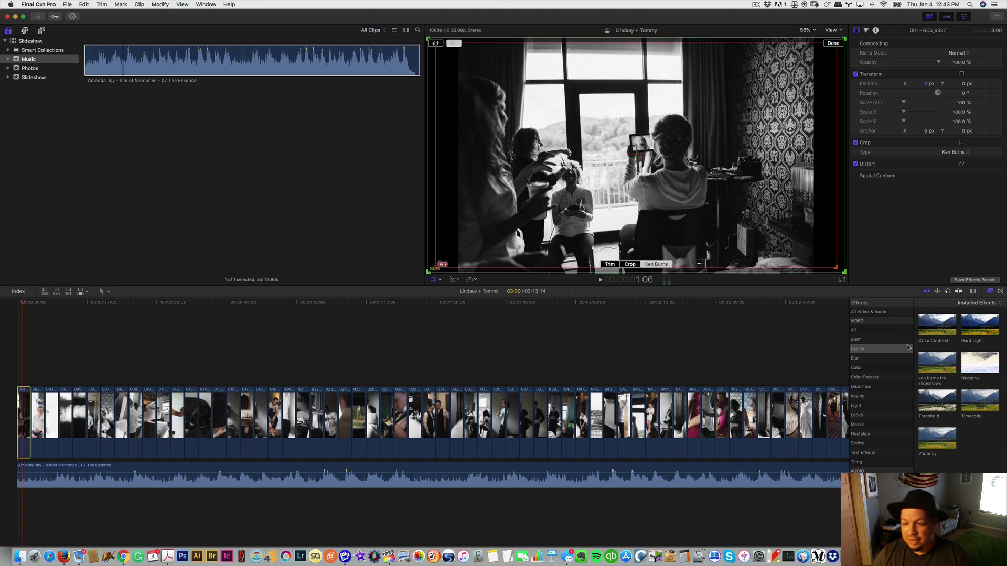
pyautogui.moveTo(938, 367); pyautogui.dragTo(22, 413)
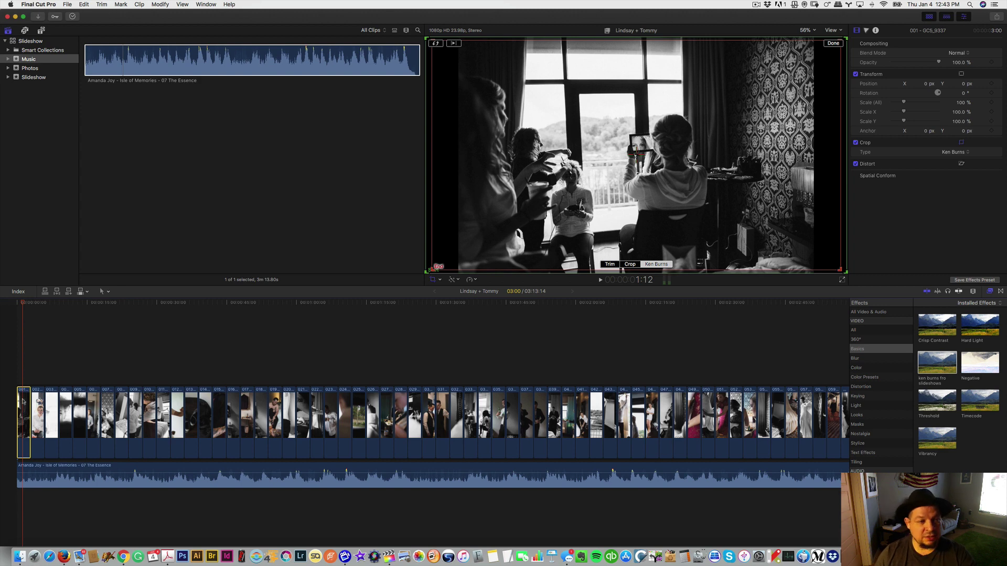
# - Copy the first photo clip with its Ken Burns crop
pyautogui.click(67, 4)
pyautogui.moveTo(84, 4)
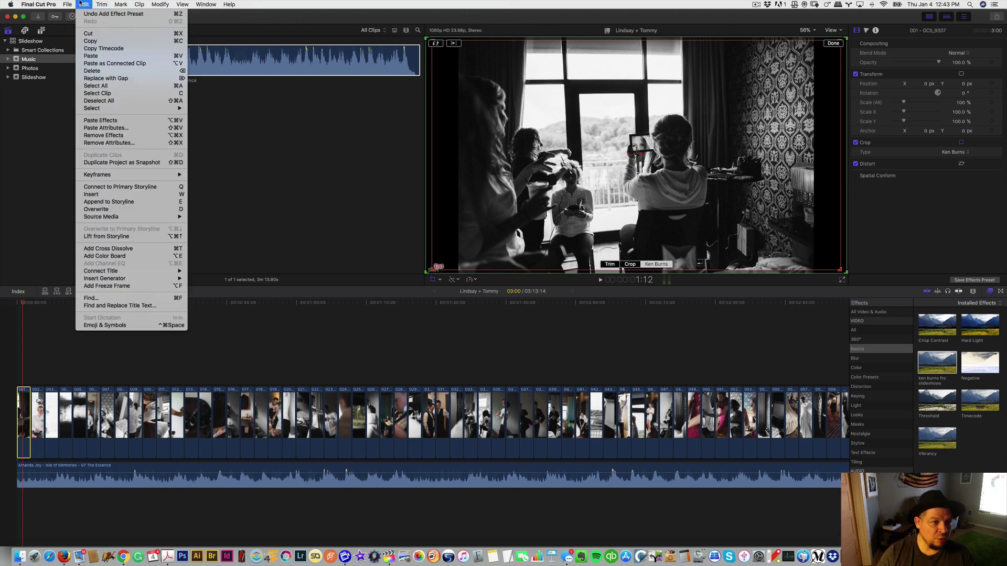
pyautogui.click(95, 45)
# - Select the remaining 61 photos and paste only the Crop attribute onto them
pyautogui.moveTo(34, 379); pyautogui.dragTo(595, 411)
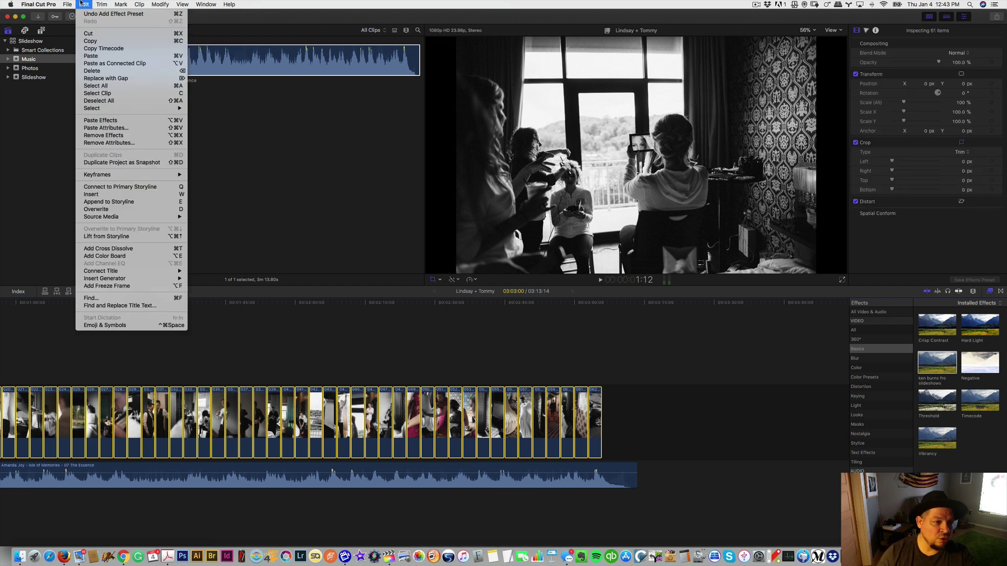
pyautogui.click(104, 129)
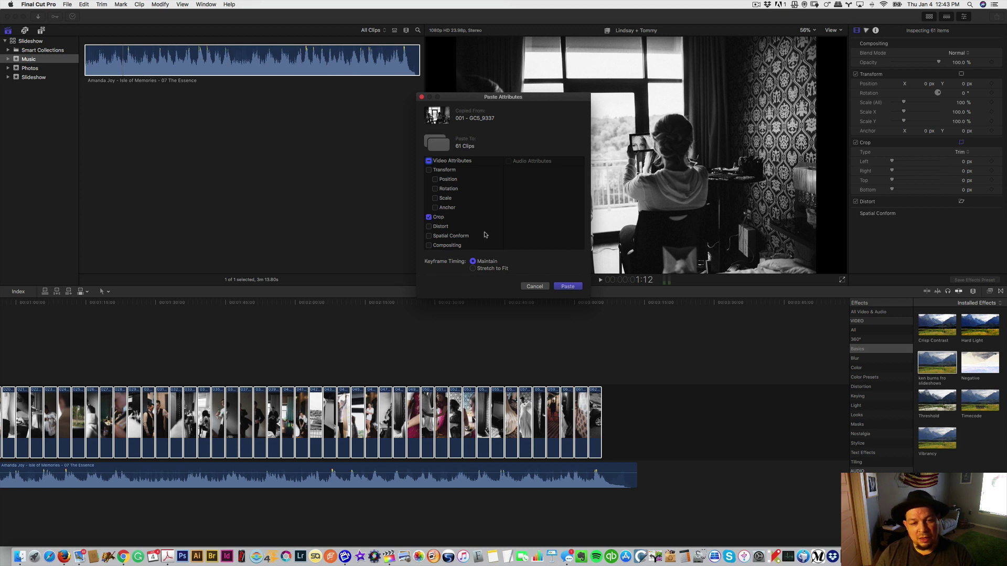
pyautogui.click(566, 286)
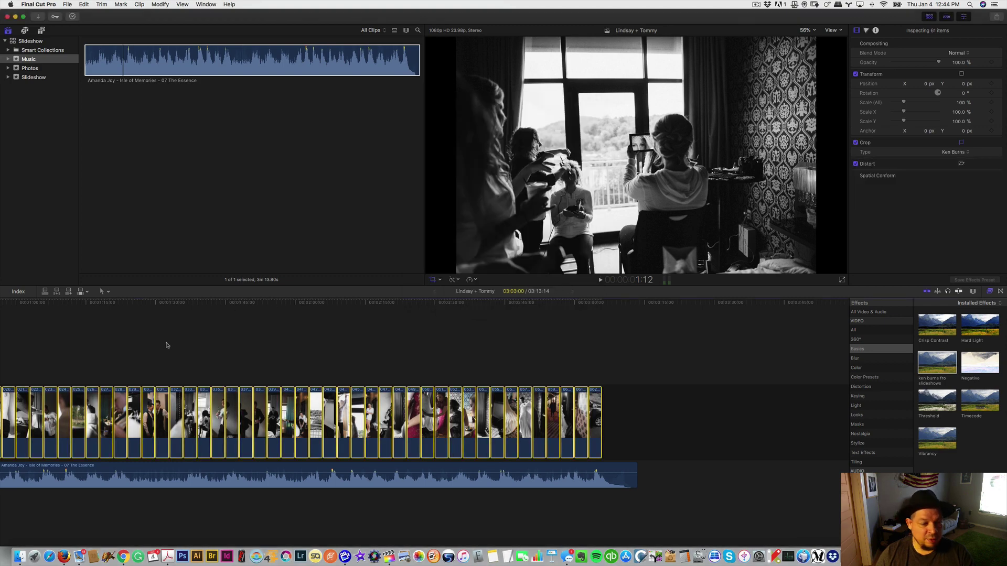
pyautogui.scroll(3, 142, 363)
pyautogui.hscroll(-10, 139, 364)
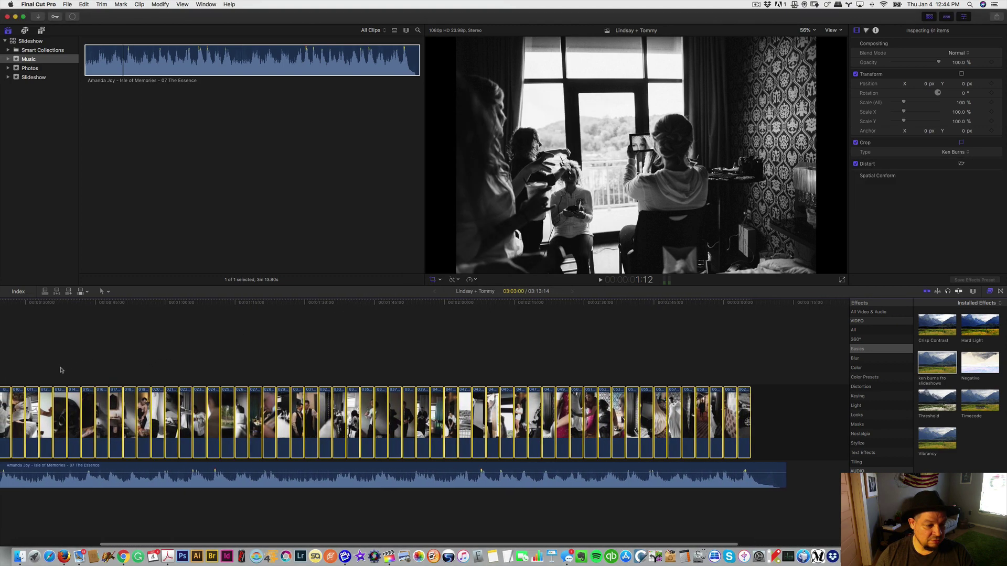
# - Select every photo clip and apply Cross Dissolve transitions between them from the Dissolves category
pyautogui.click(29, 376)
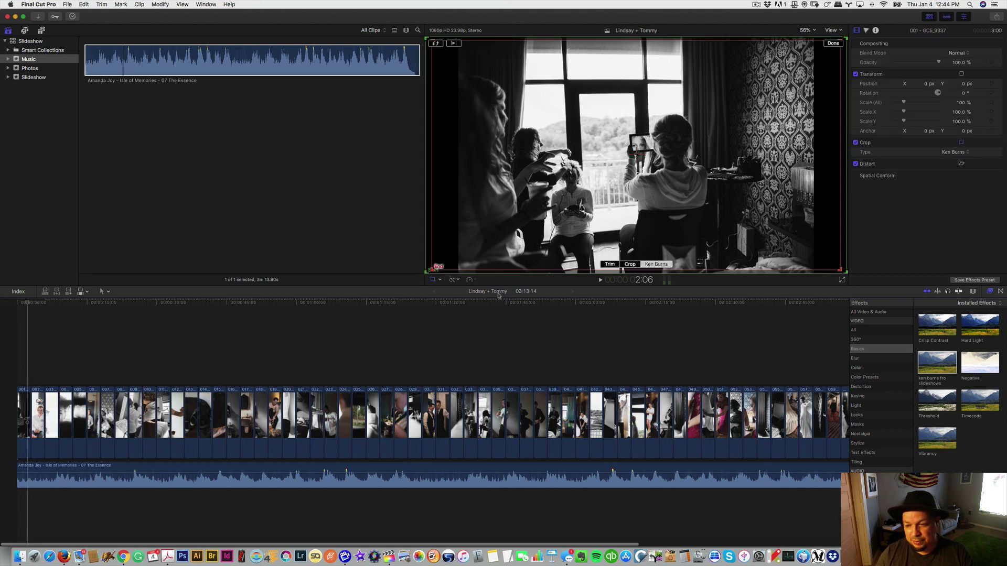
pyautogui.click(88, 375)
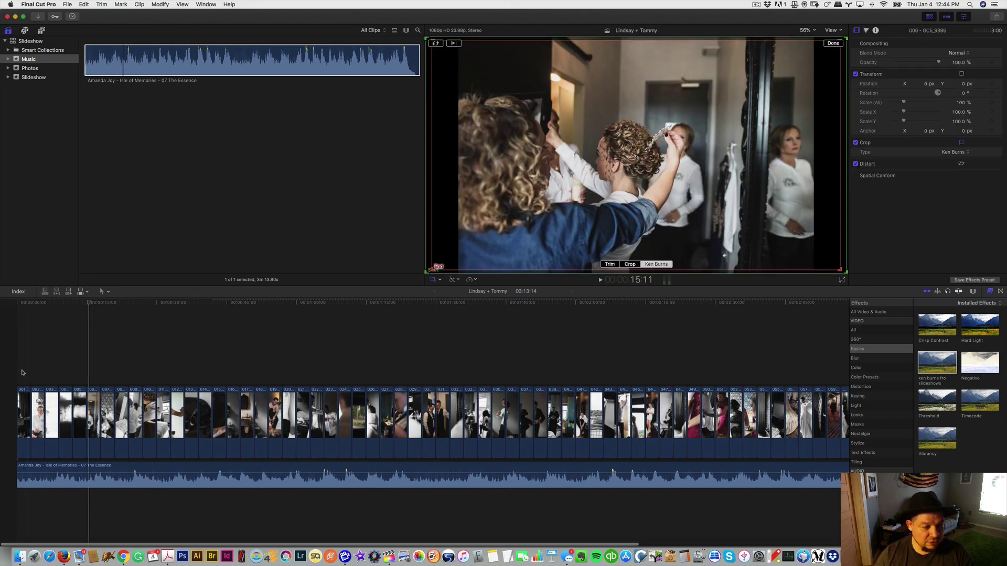
pyautogui.moveTo(22, 371); pyautogui.dragTo(760, 371)
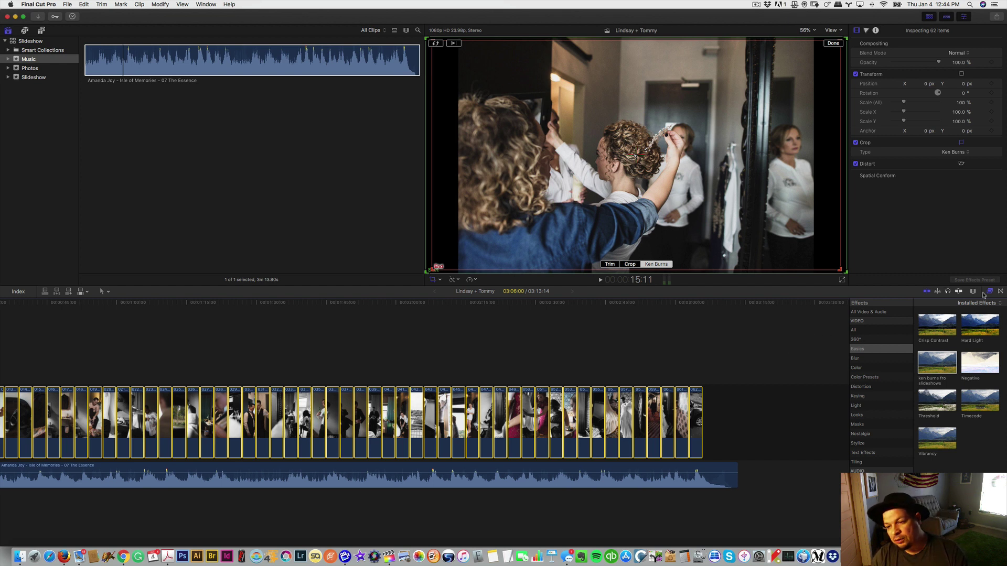
pyautogui.click(1000, 292)
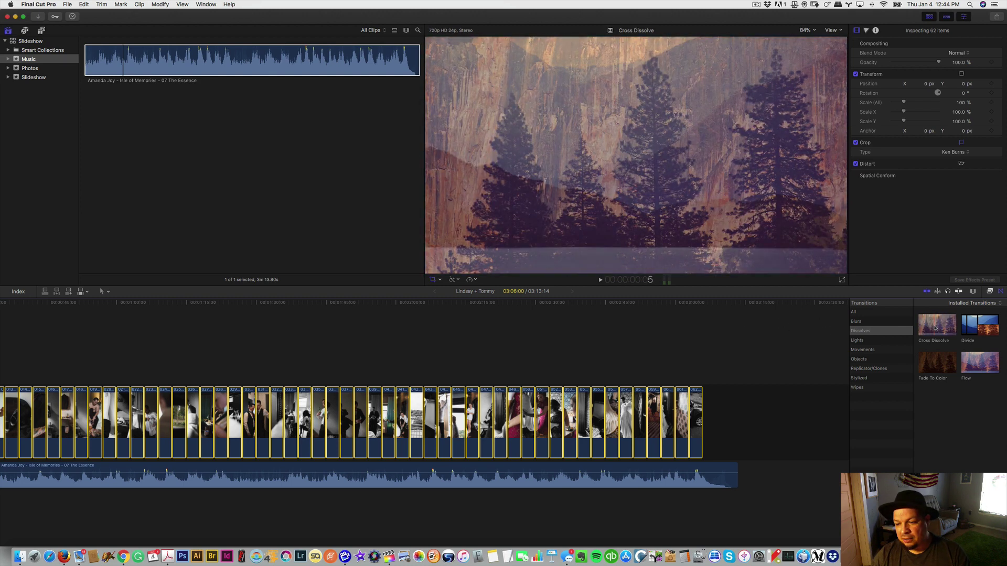
pyautogui.doubleClick(935, 328)
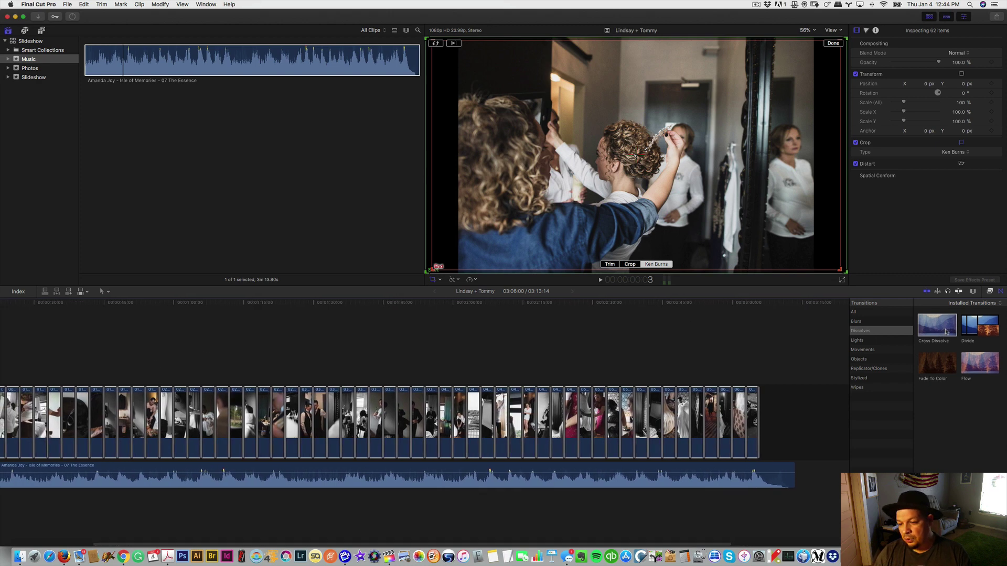
pyautogui.hscroll(-5, 90, 393)
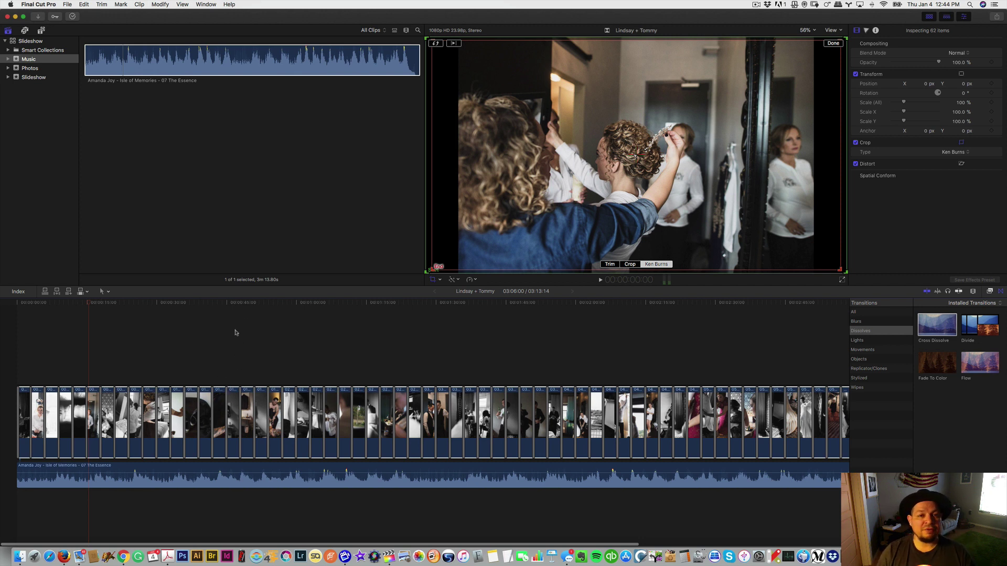
pyautogui.click(35, 5)
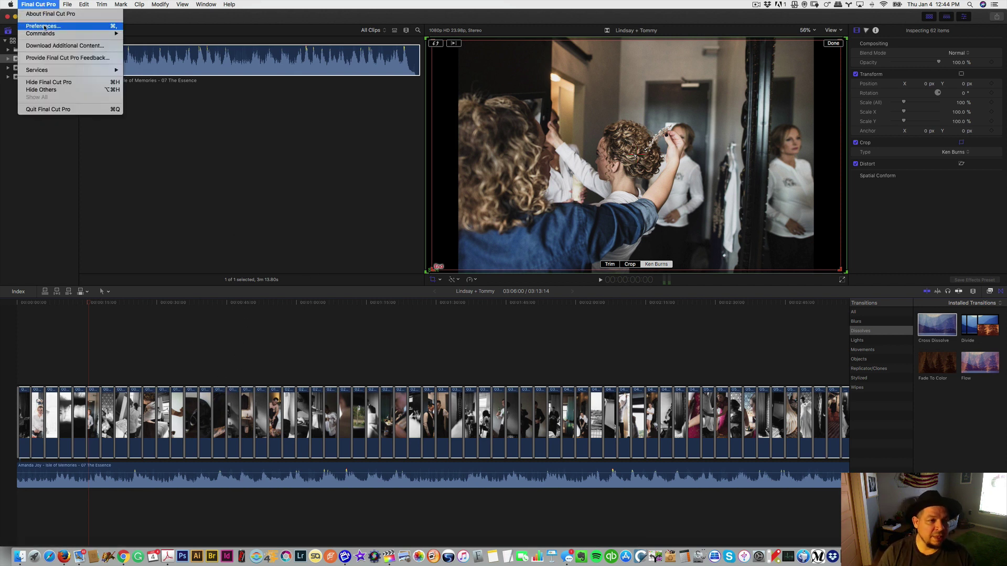
pyautogui.click(39, 26)
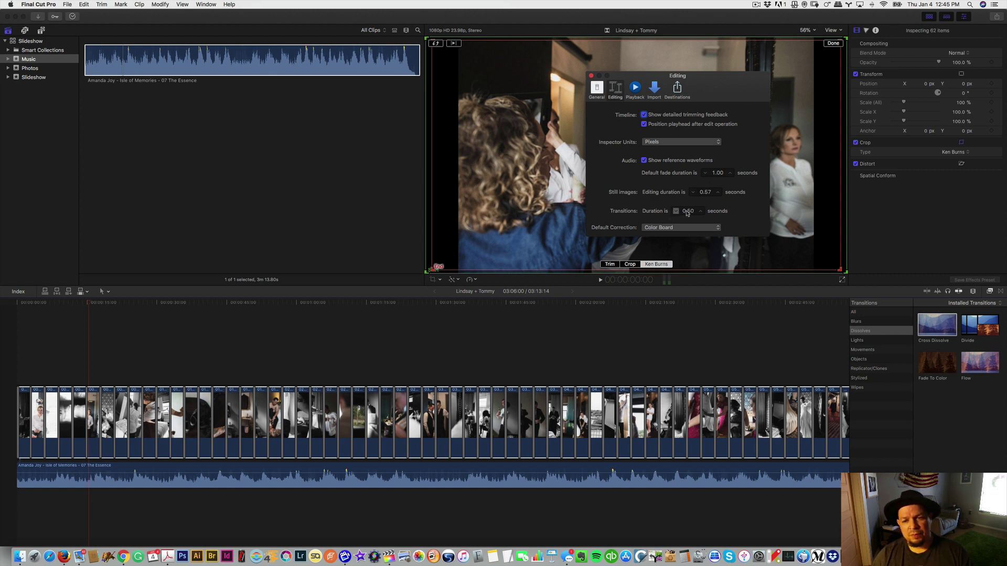
pyautogui.click(591, 76)
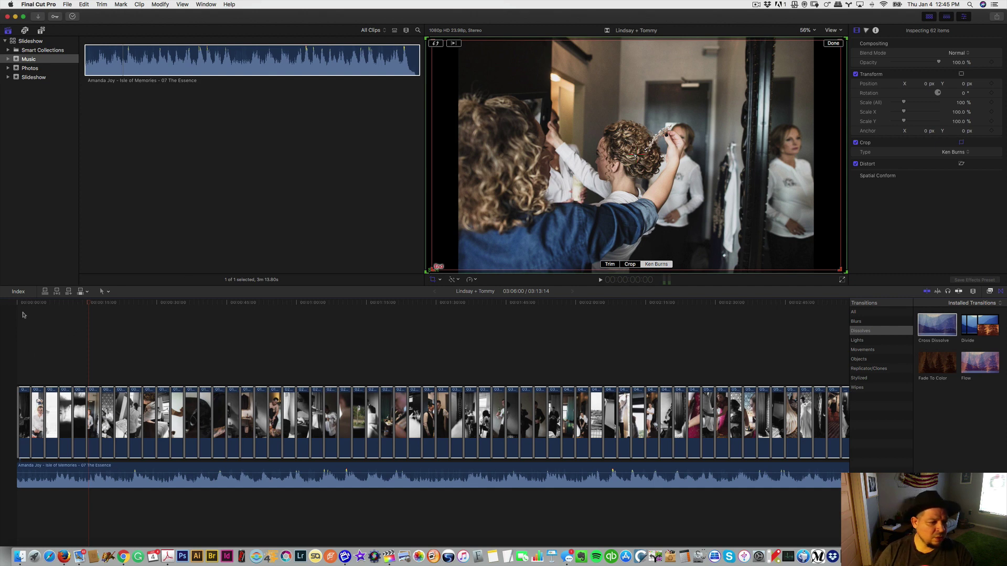
# - Skim the slideshow, checking clip 014's Ken Burns crop, then return the playhead to the start
pyautogui.moveTo(26, 306); pyautogui.dragTo(57, 308)
pyautogui.click(101, 349)
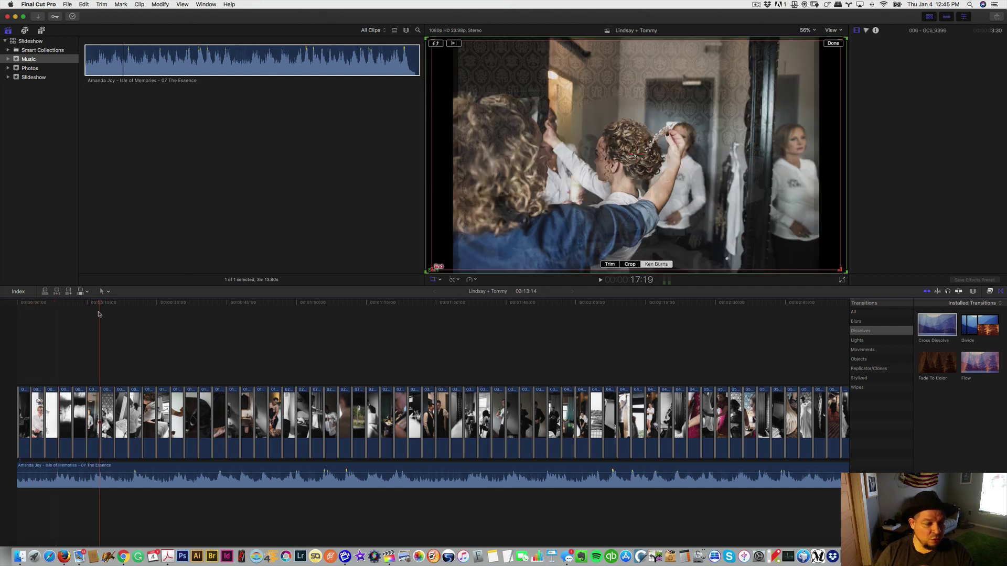
pyautogui.click(205, 304)
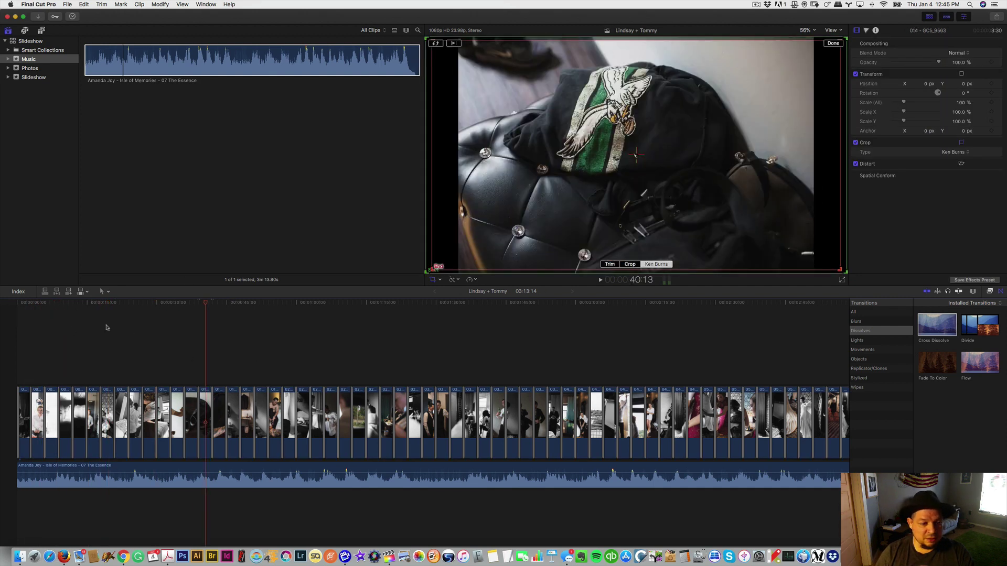
pyautogui.moveTo(42, 306); pyautogui.dragTo(468, 303)
pyautogui.press('Home')
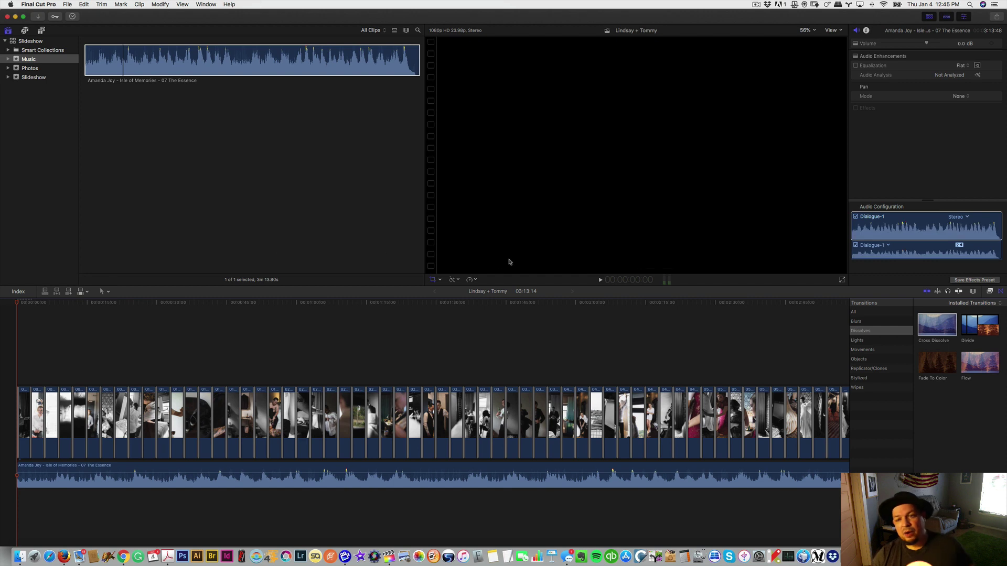